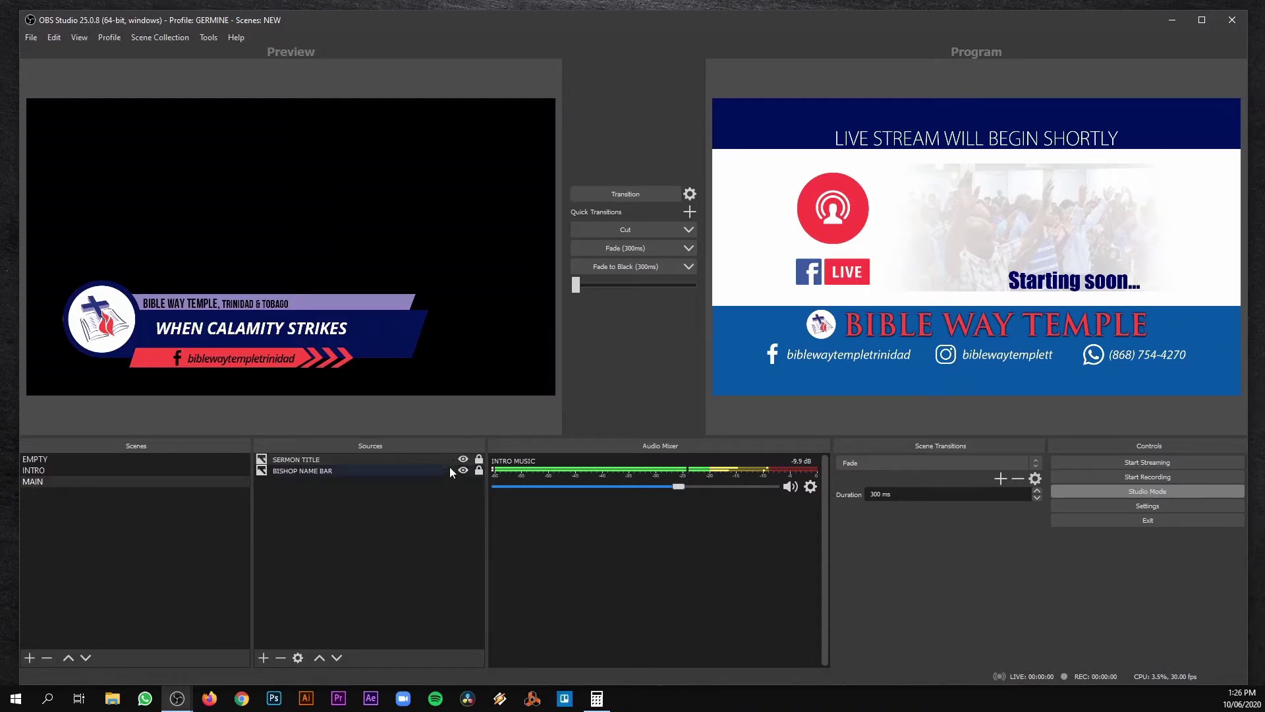
- Hide the SERMON TITLE and BISHOP NAME BAR sources, transition MAIN to the program output, and load MAIN back into the preview
{"action": "left_click", "coordinate": [463, 460]}
{"action": "left_click", "coordinate": [463, 471]}
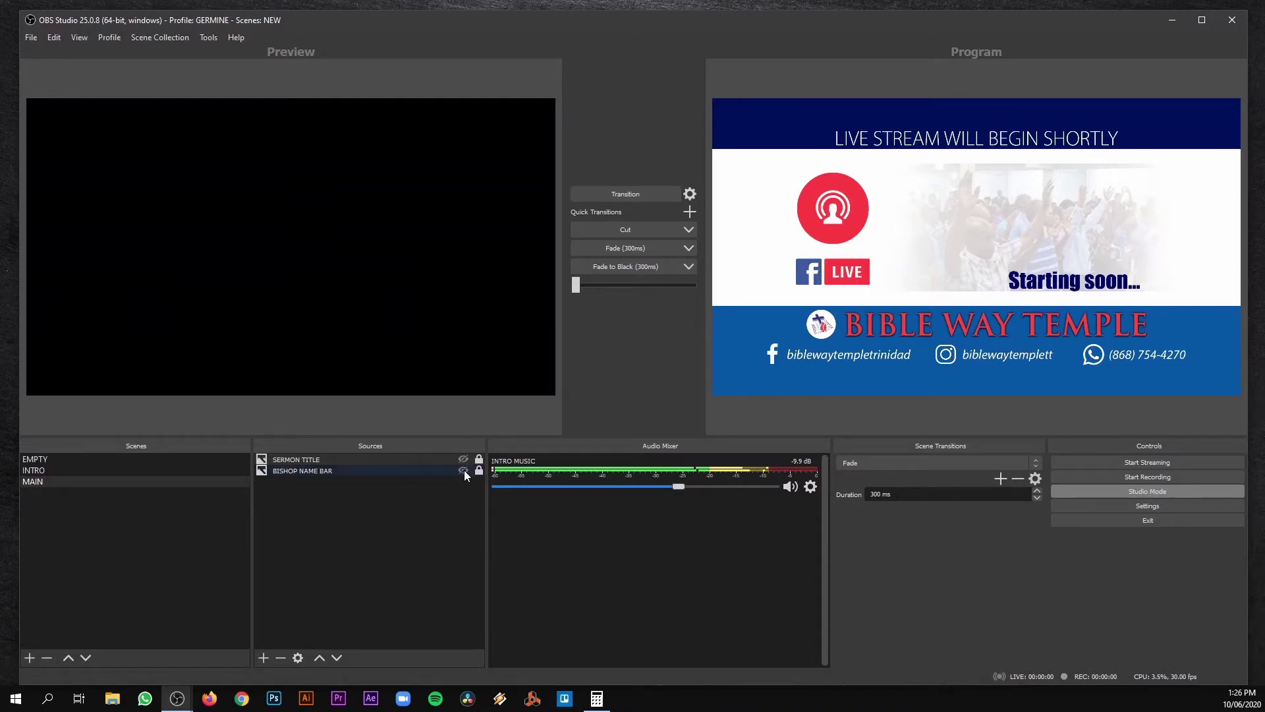
{"action": "left_click", "coordinate": [613, 190]}
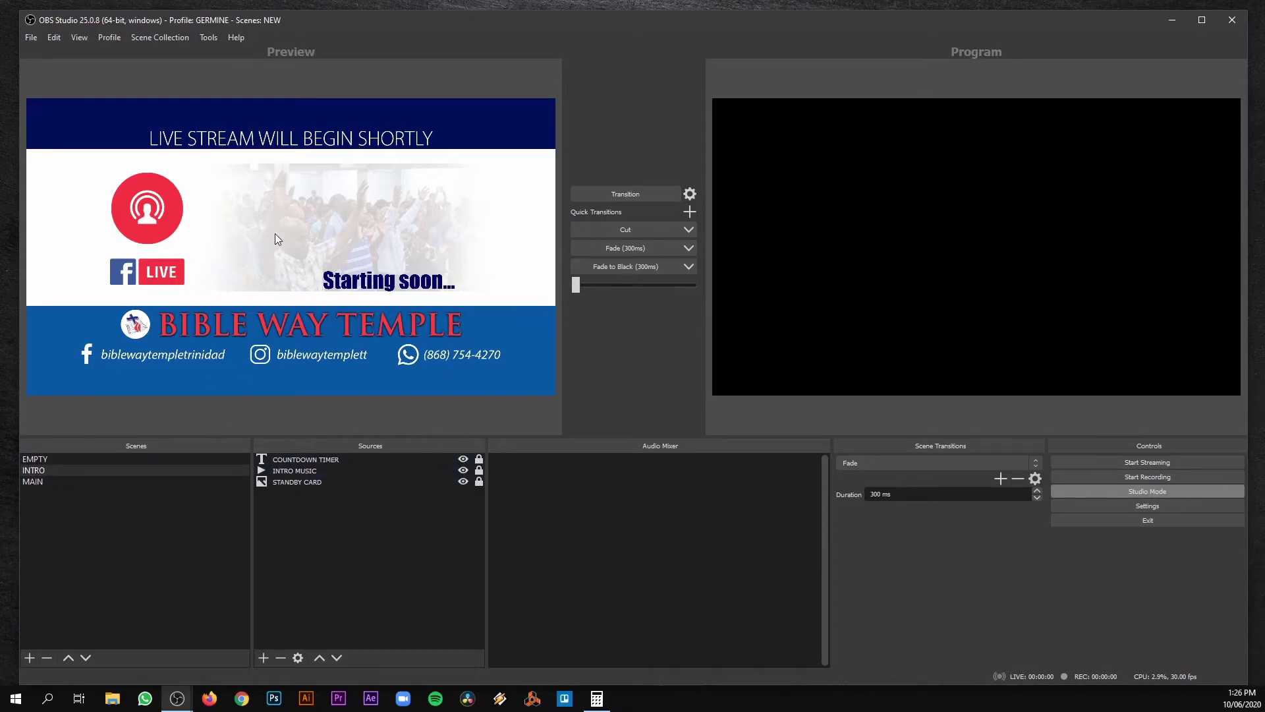
{"action": "left_click", "coordinate": [57, 481]}
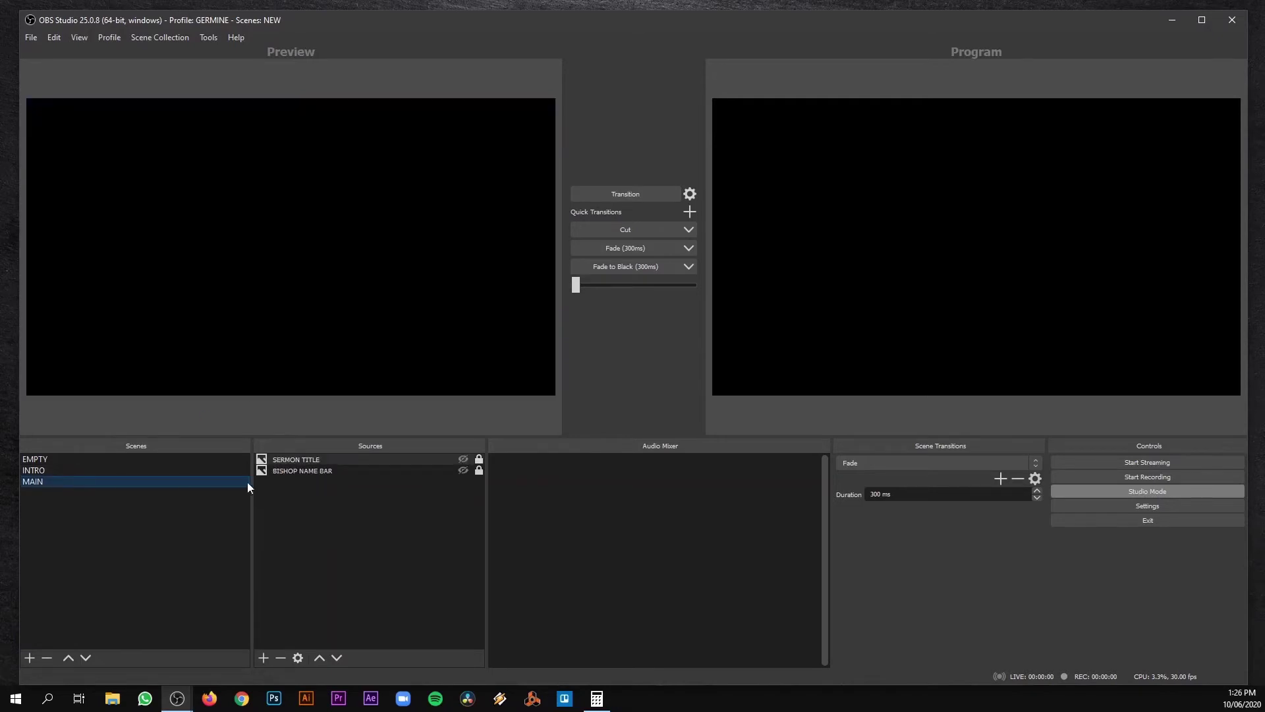
- Show the BISHOP NAME BAR source and transition it to the program output, and take it off air again the same way
{"action": "left_click", "coordinate": [463, 470]}
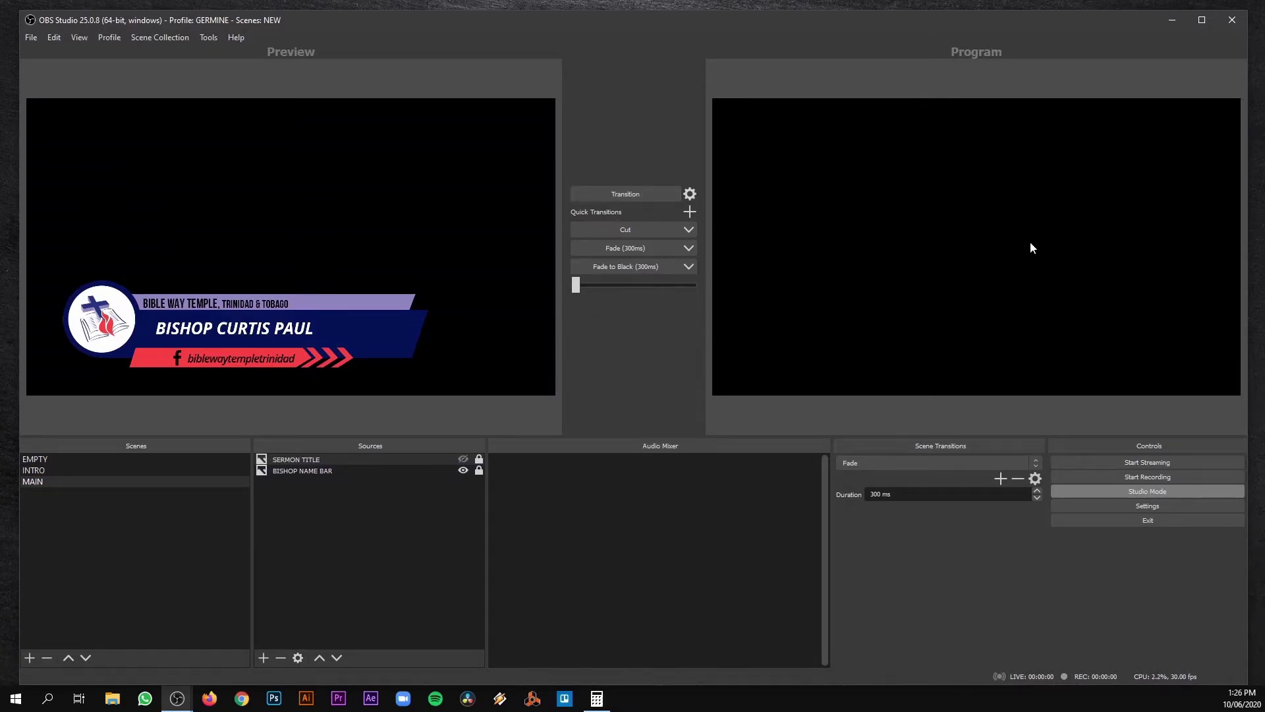
{"action": "left_click", "coordinate": [614, 194]}
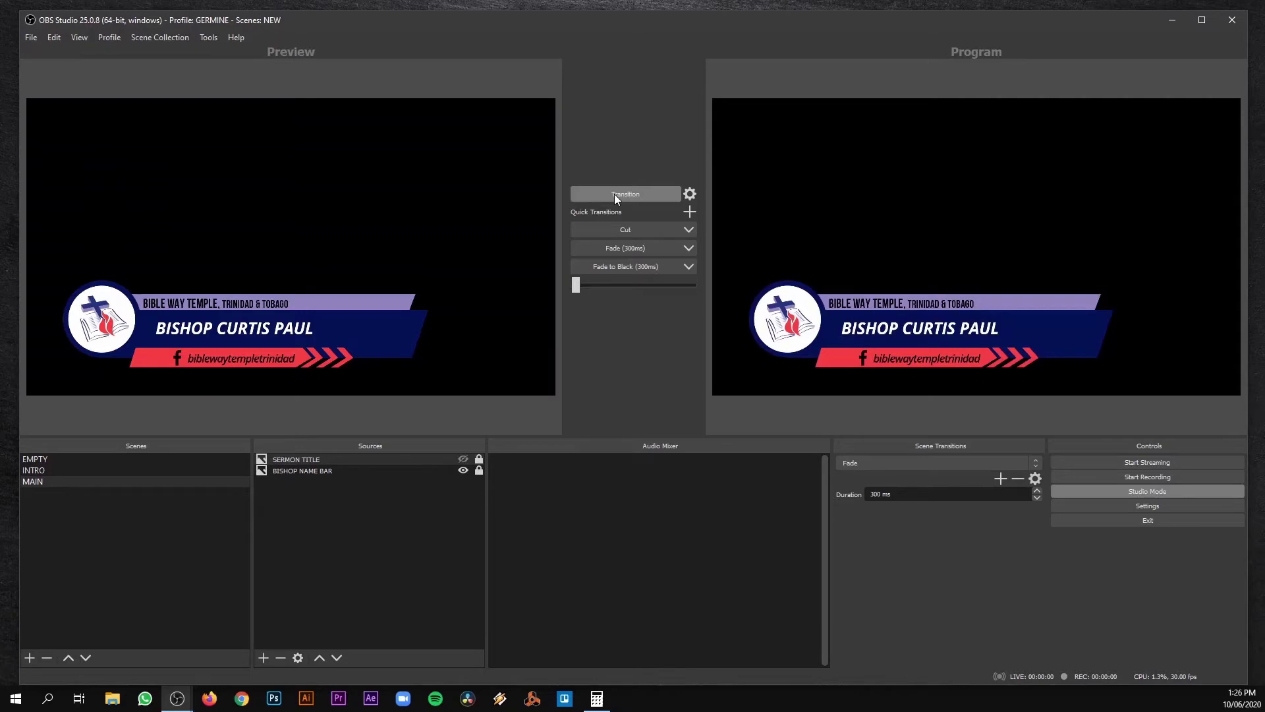
{"action": "left_click", "coordinate": [471, 470]}
{"action": "left_click", "coordinate": [463, 470]}
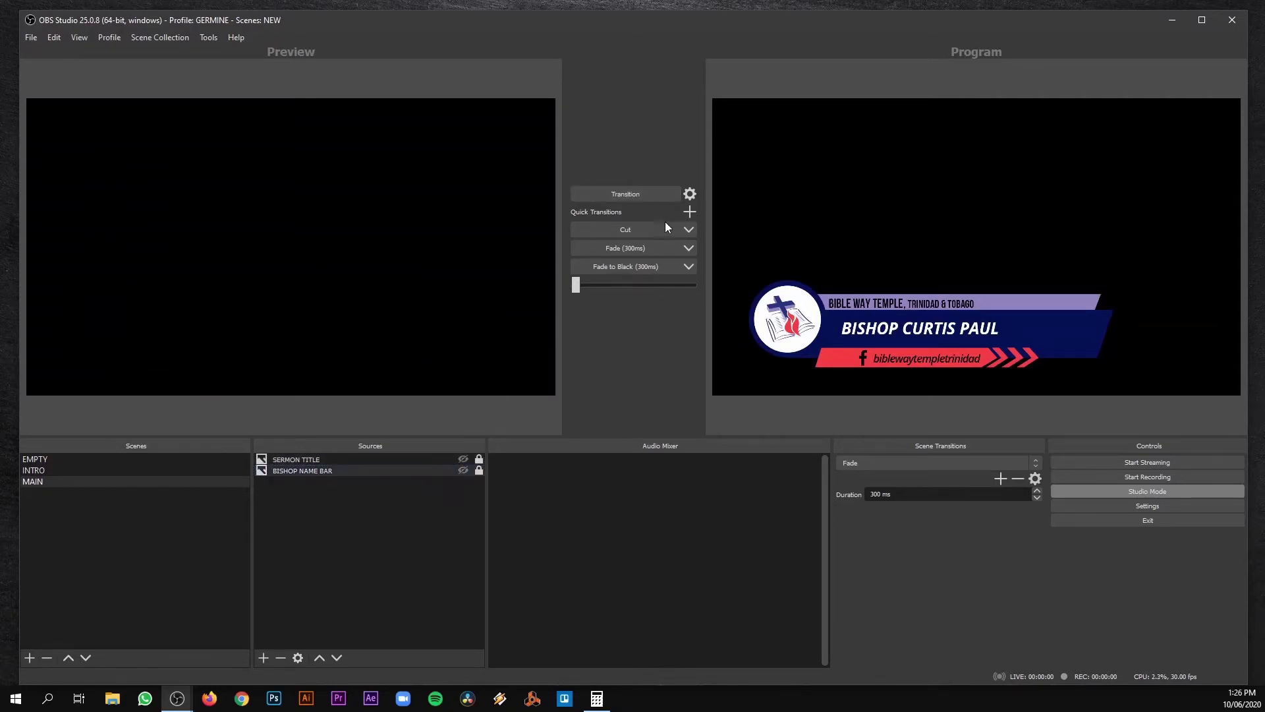
{"action": "left_click", "coordinate": [643, 193]}
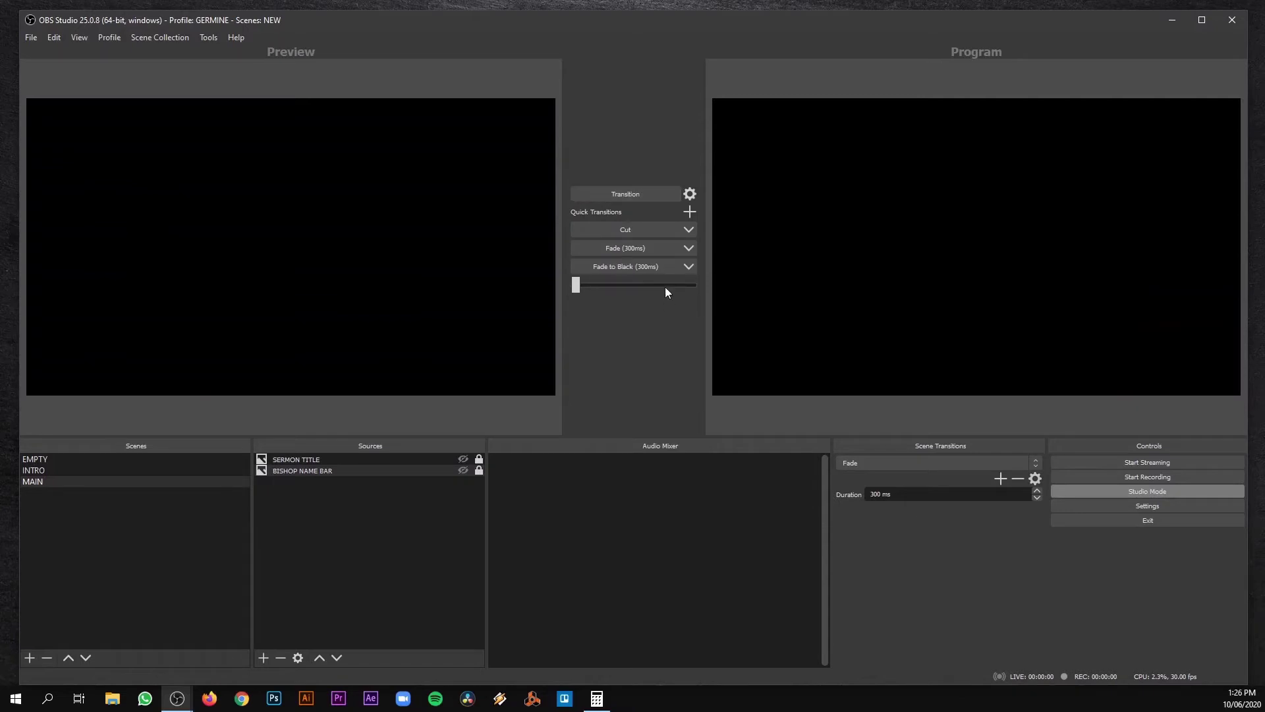
- Remove the Cut and Fade to Black quick transitions
{"action": "left_click", "coordinate": [690, 230]}
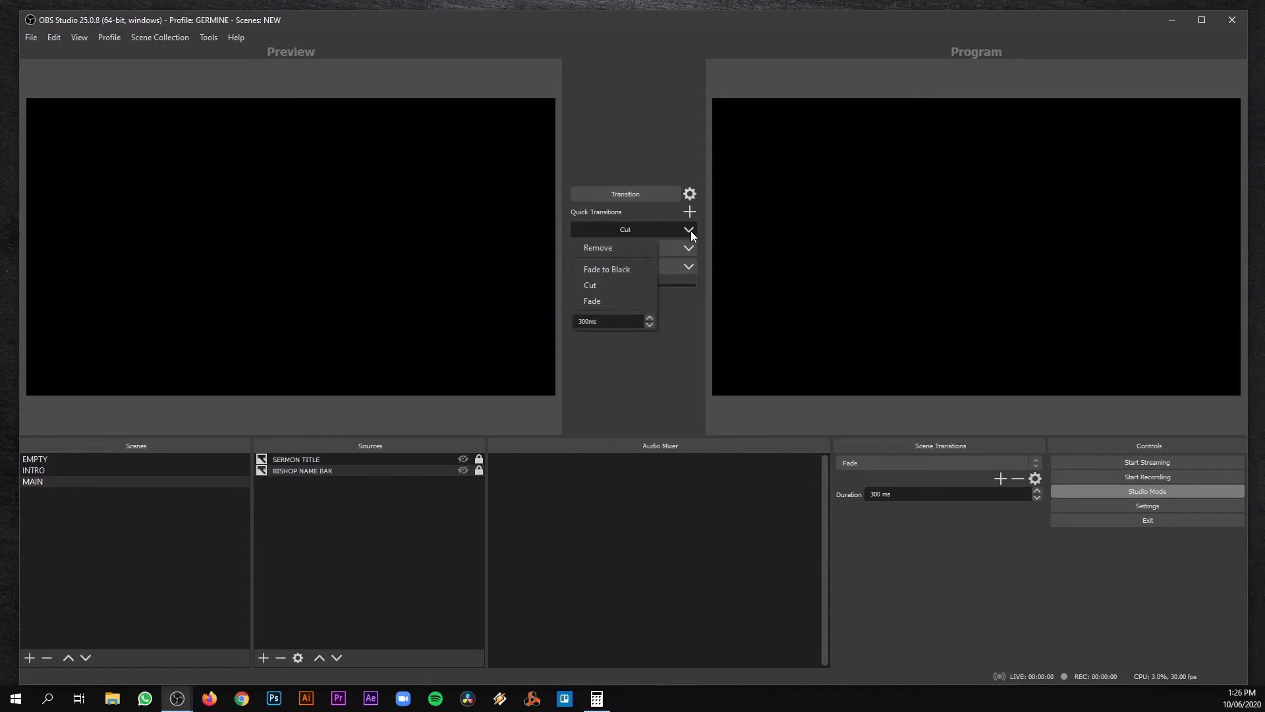
{"action": "left_click", "coordinate": [622, 254]}
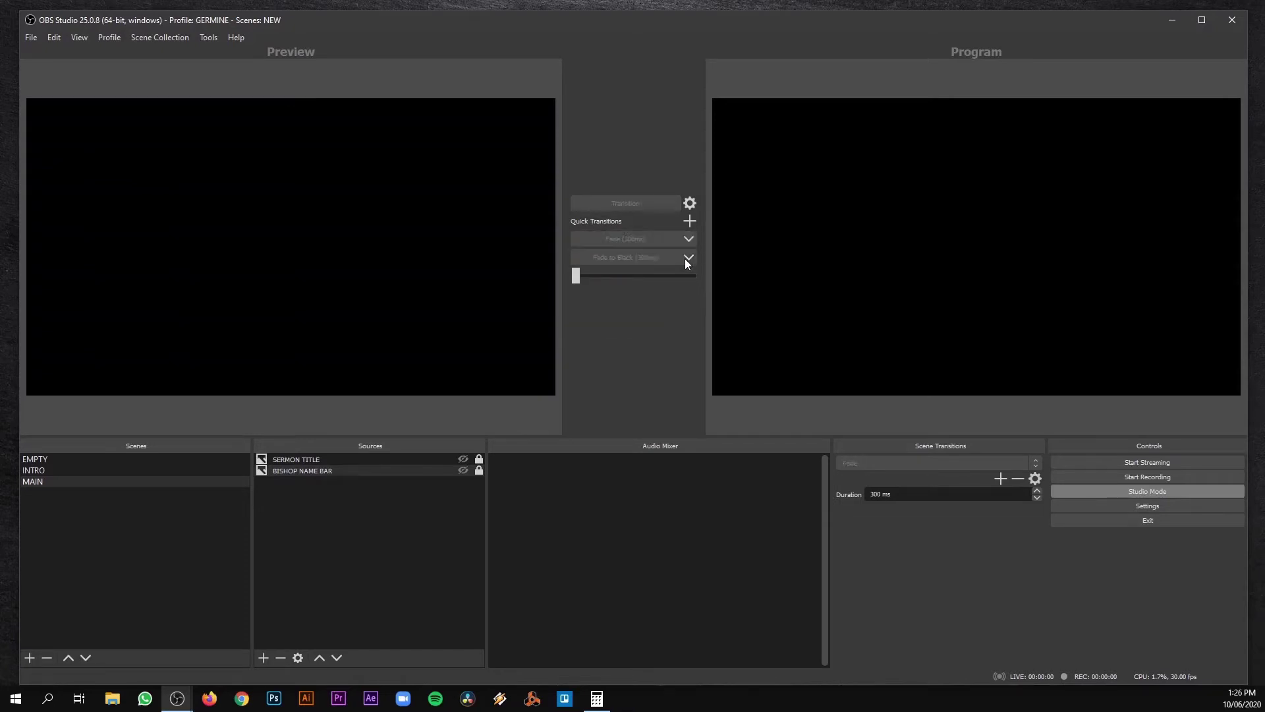
{"action": "left_click", "coordinate": [688, 258]}
{"action": "left_click", "coordinate": [620, 276]}
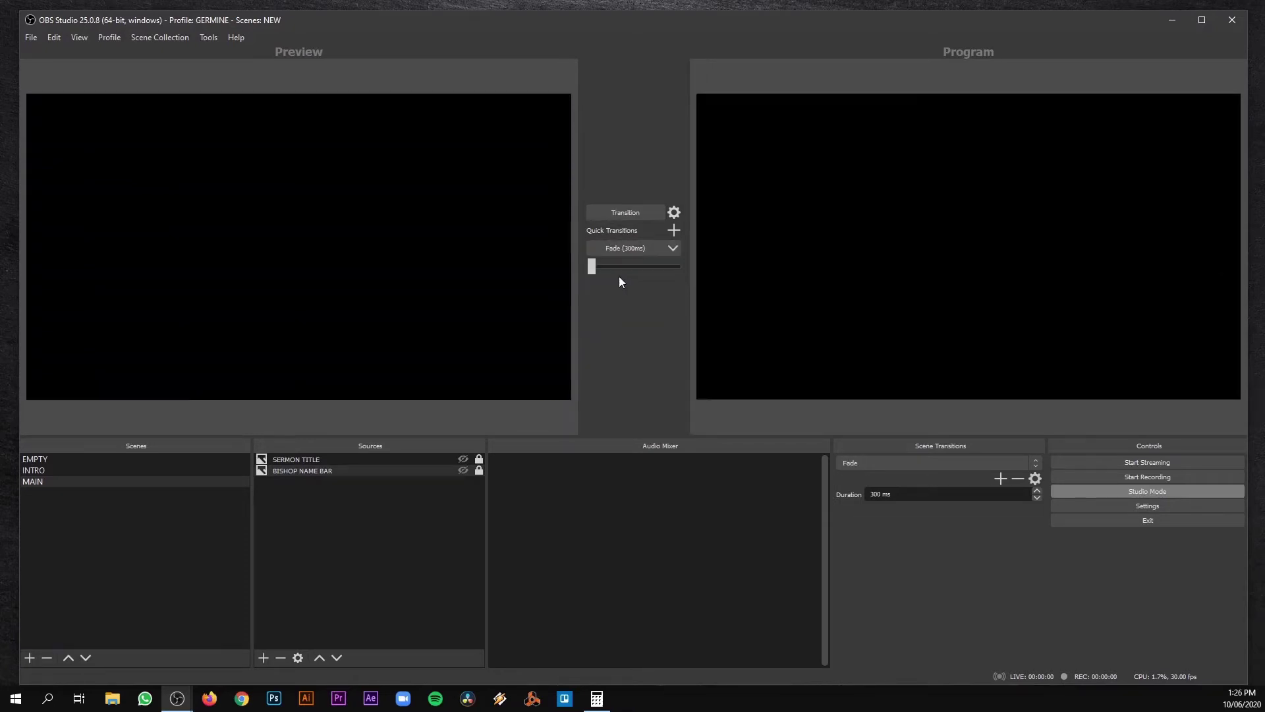
- Set the remaining Fade quick transition to a duration of 700 ms
{"action": "left_click", "coordinate": [674, 251]}
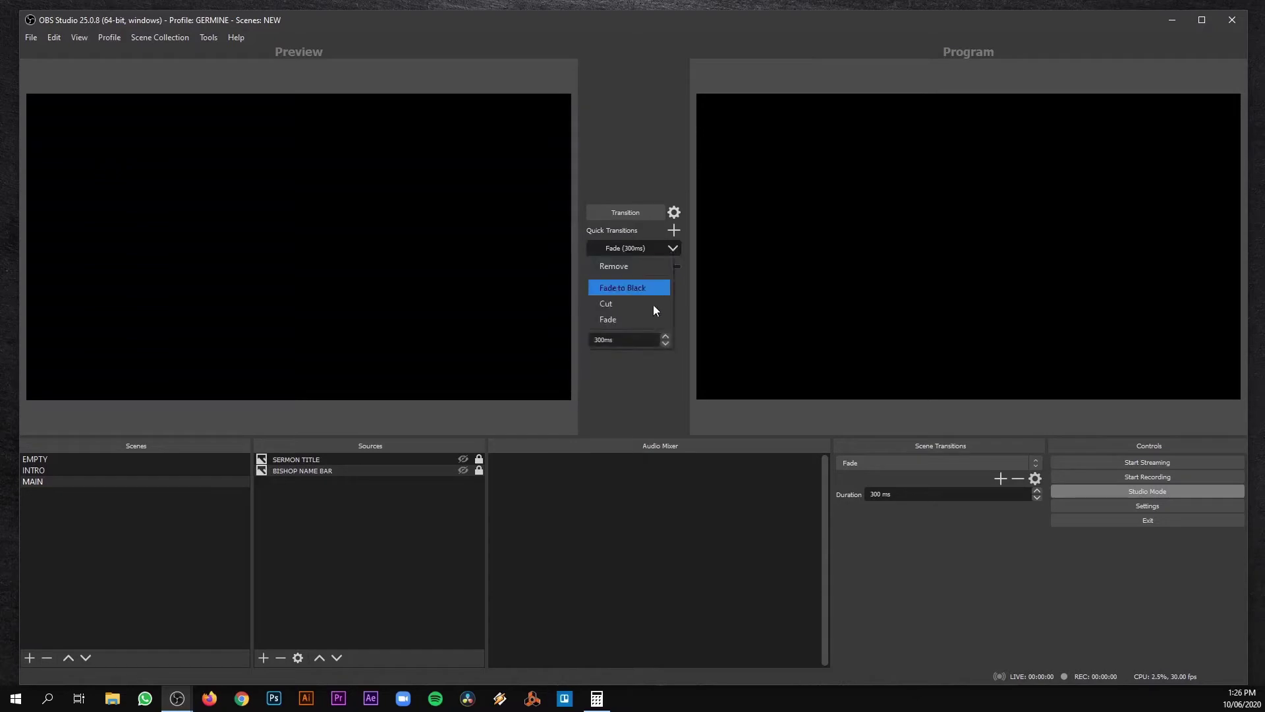
{"action": "left_click_drag", "start_coordinate": [600, 339], "coordinate": [579, 339]}
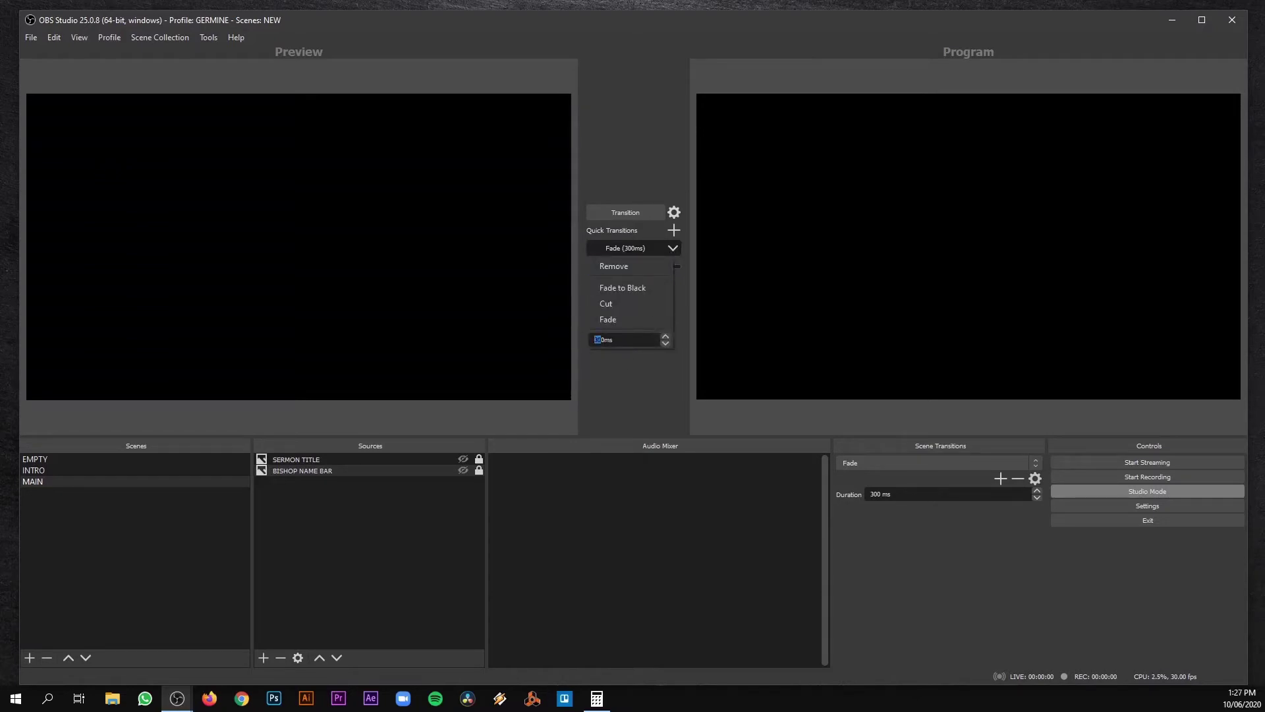
{"action": "type", "text": "70"}
{"action": "left_click", "coordinate": [618, 322]}
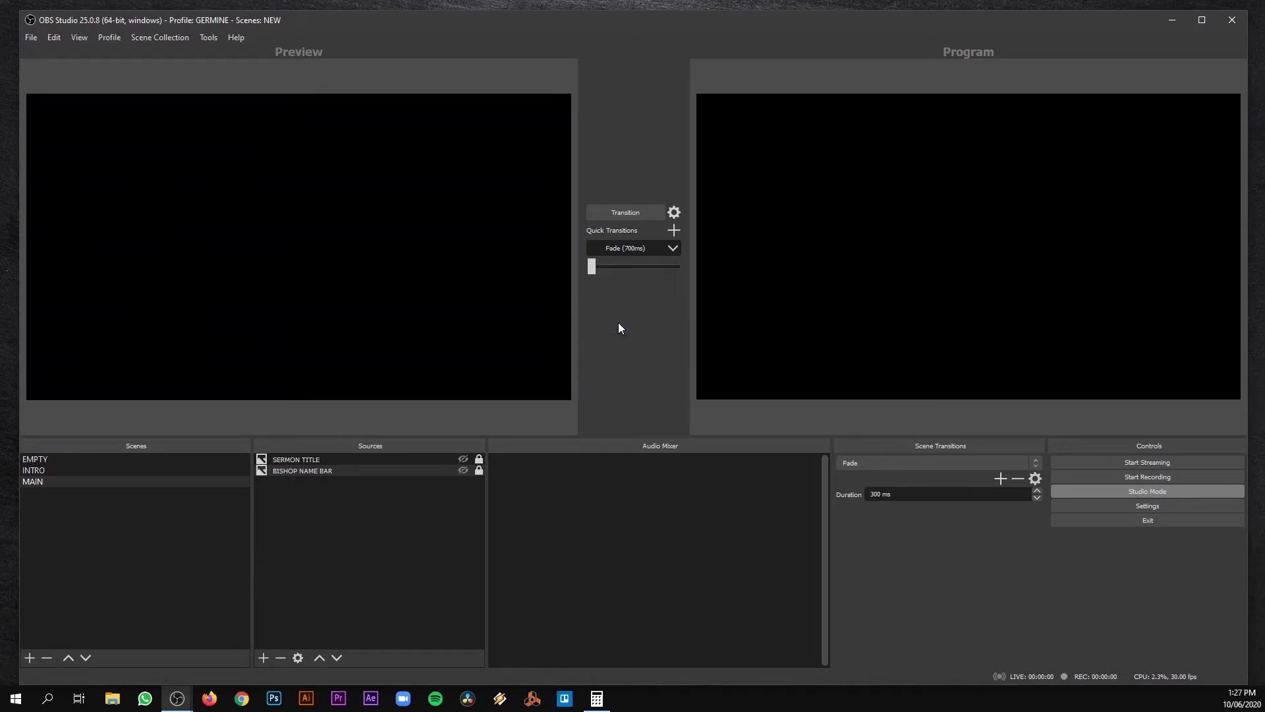
- Transition the BISHOP NAME BAR to the program output, and replace it on air with the SERMON TITLE
{"action": "left_click", "coordinate": [464, 470]}
{"action": "left_click", "coordinate": [622, 211]}
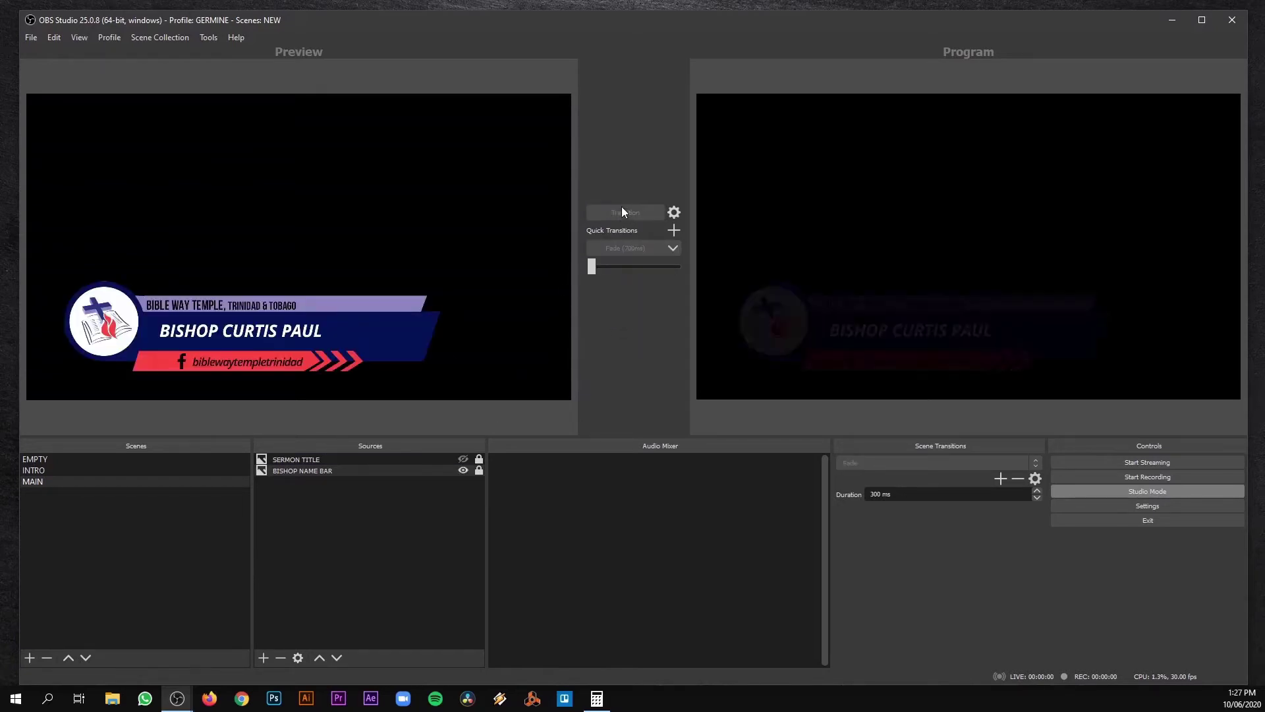
{"action": "left_click", "coordinate": [463, 460]}
{"action": "left_click", "coordinate": [464, 471]}
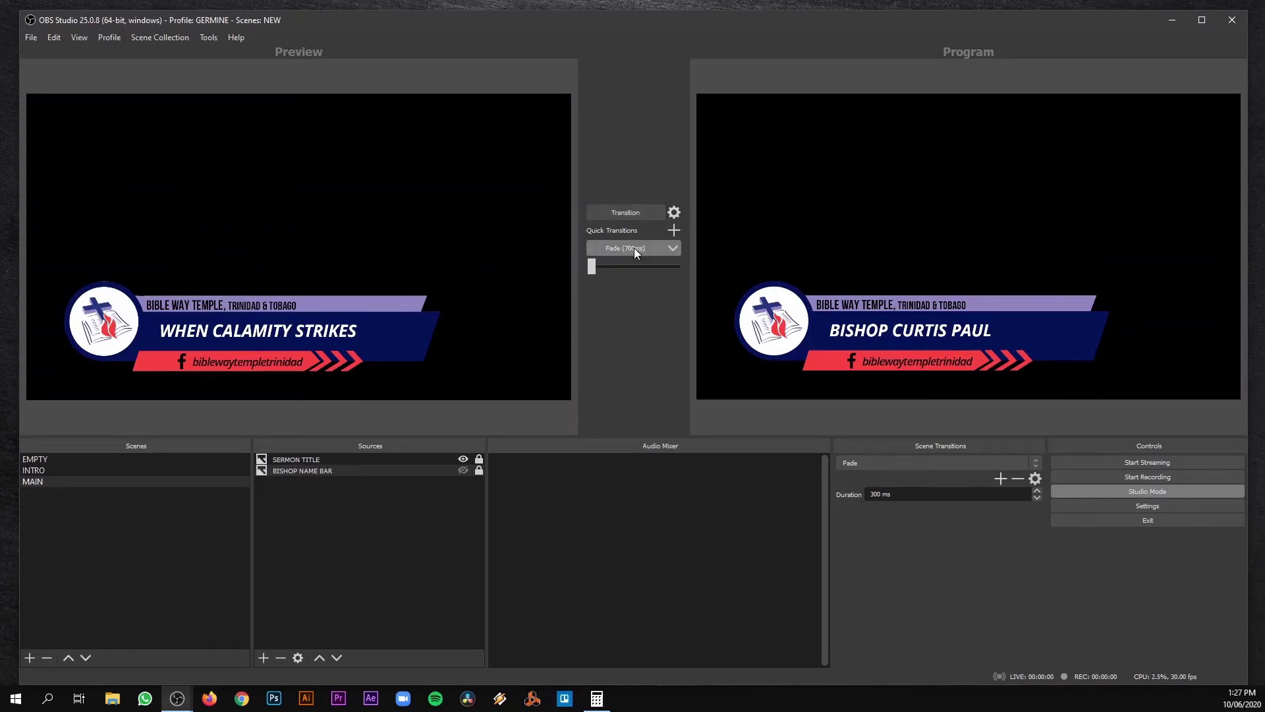
{"action": "left_click", "coordinate": [639, 213]}
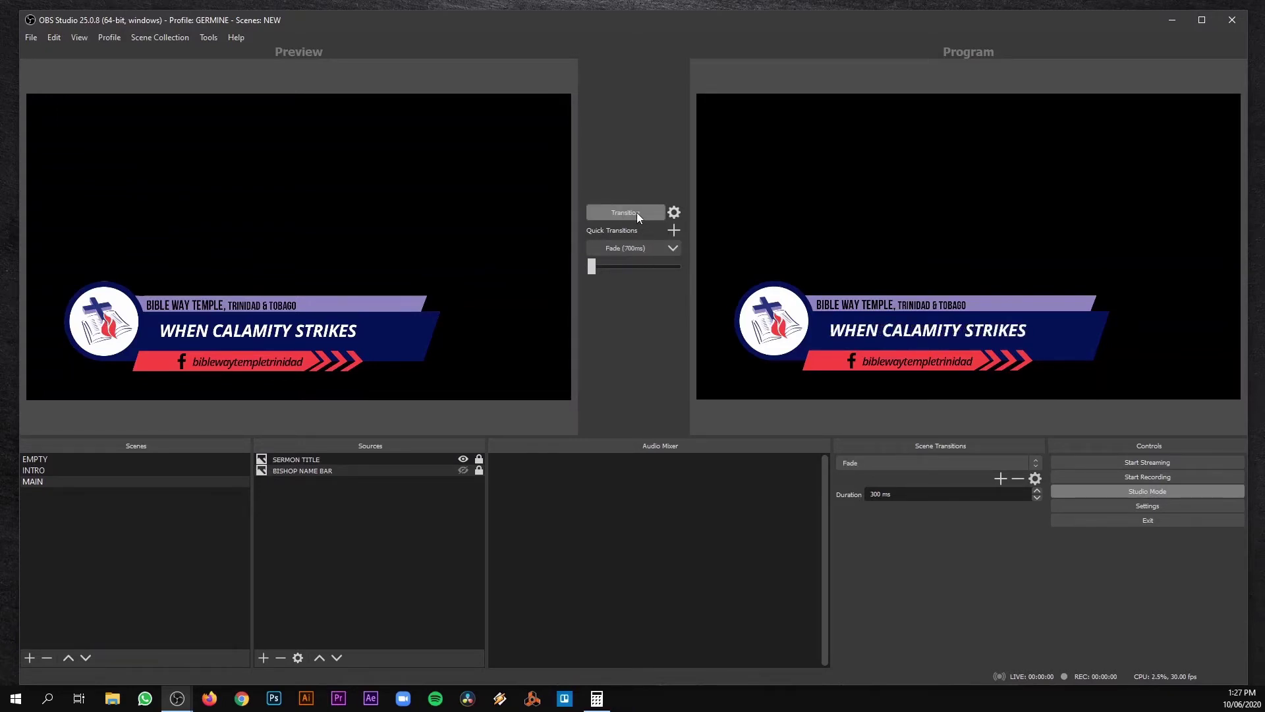
- Swap the SERMON TITLE on air for the BISHOP NAME BAR, and clear the program output by hiding and transitioning it off
{"action": "left_click", "coordinate": [464, 460]}
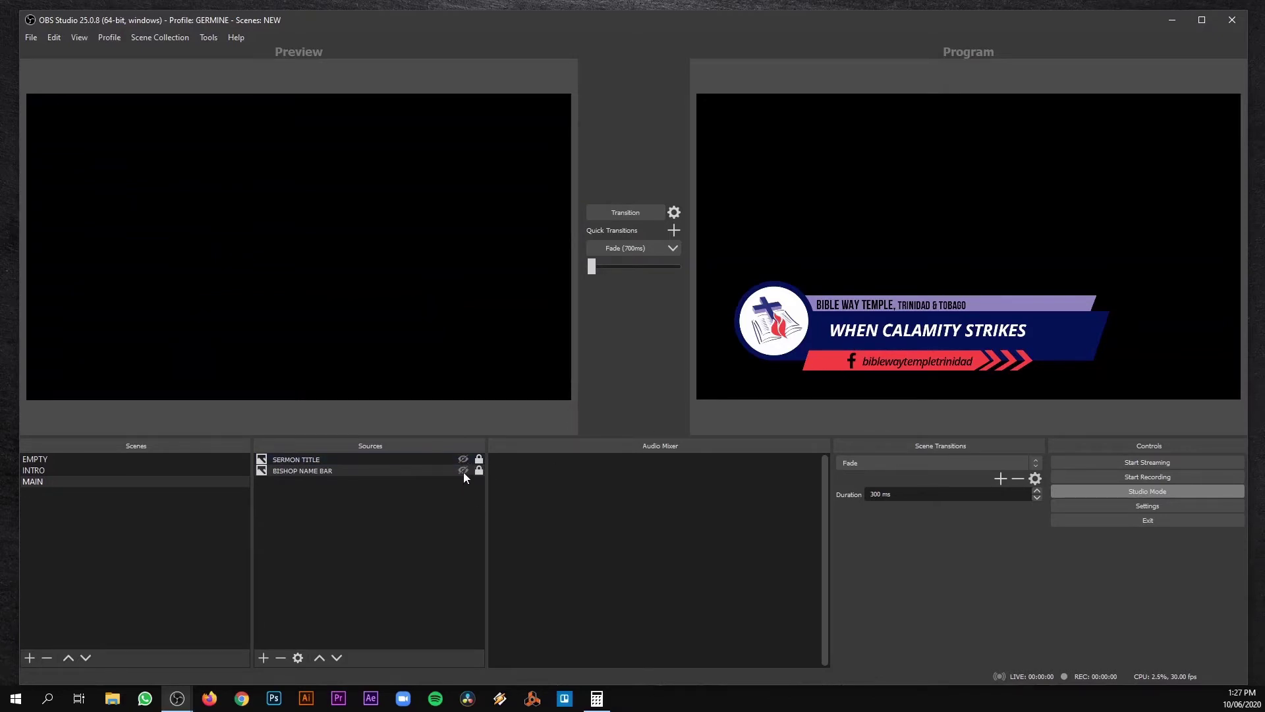
{"action": "left_click", "coordinate": [463, 470]}
{"action": "left_click", "coordinate": [632, 216]}
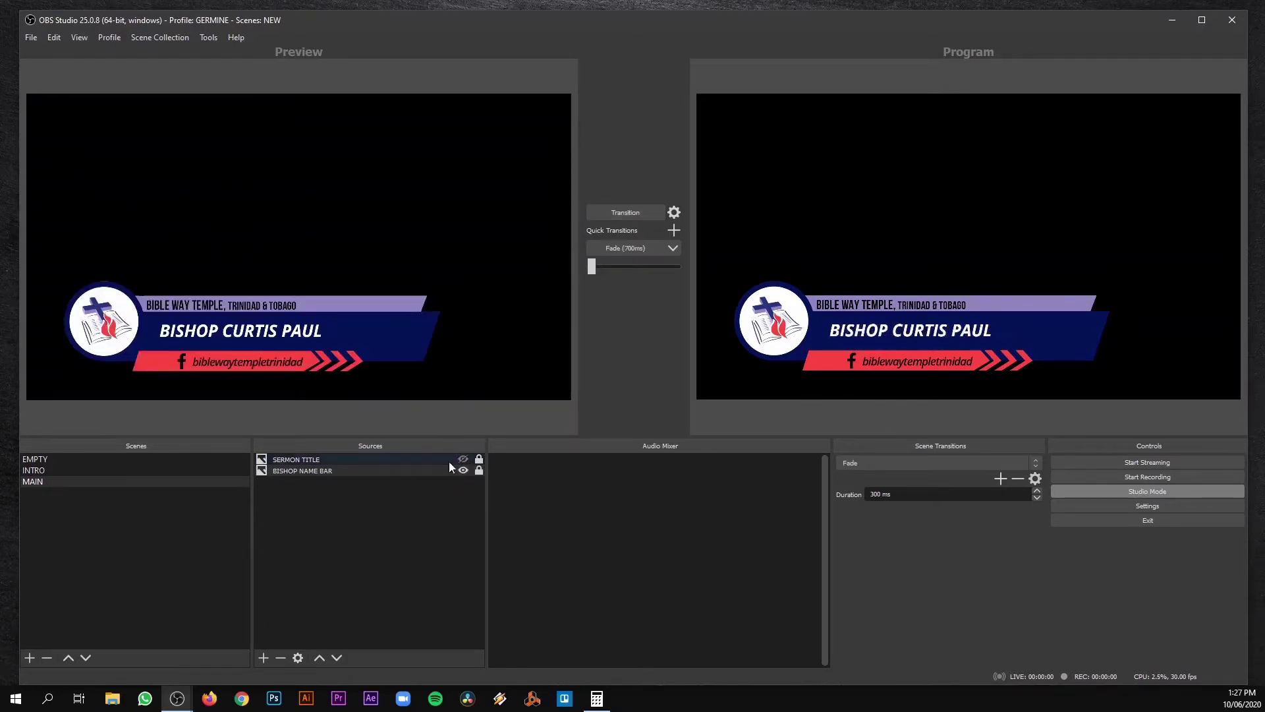
{"action": "left_click", "coordinate": [464, 471]}
{"action": "left_click", "coordinate": [600, 212]}
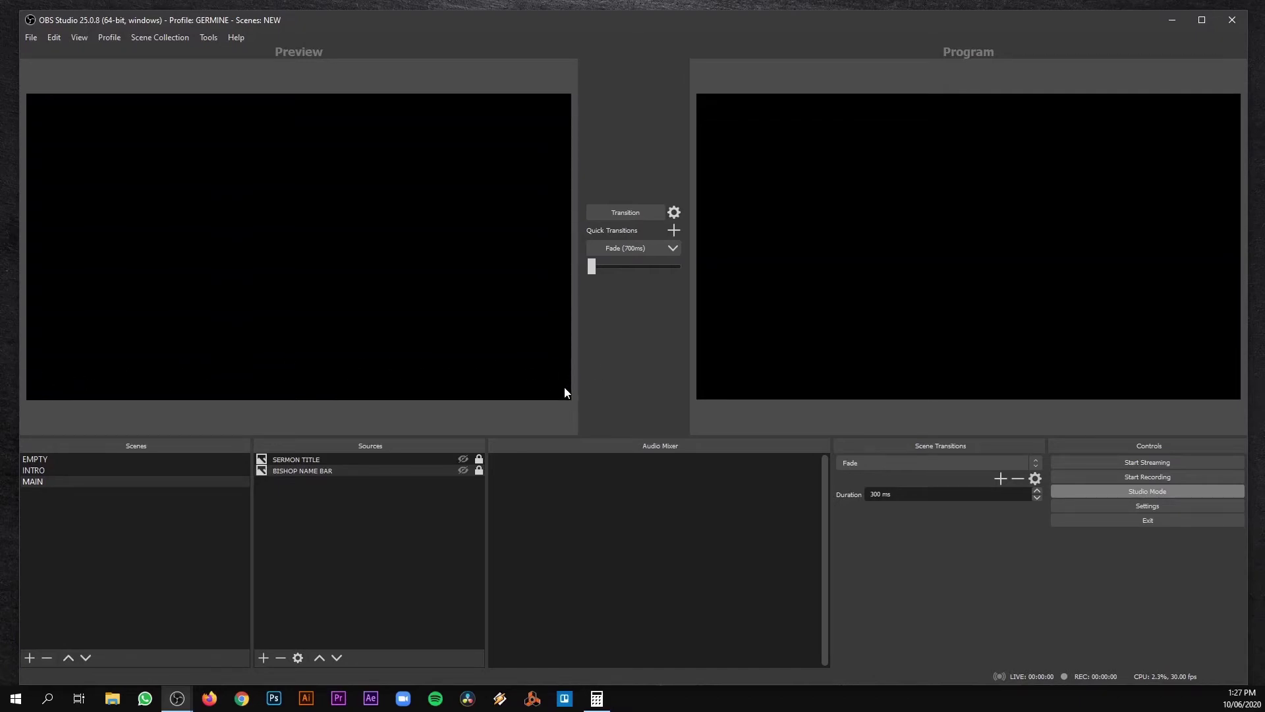
- Add a new image source named LOWER ADS to the MAIN scene
{"action": "left_click", "coordinate": [264, 657]}
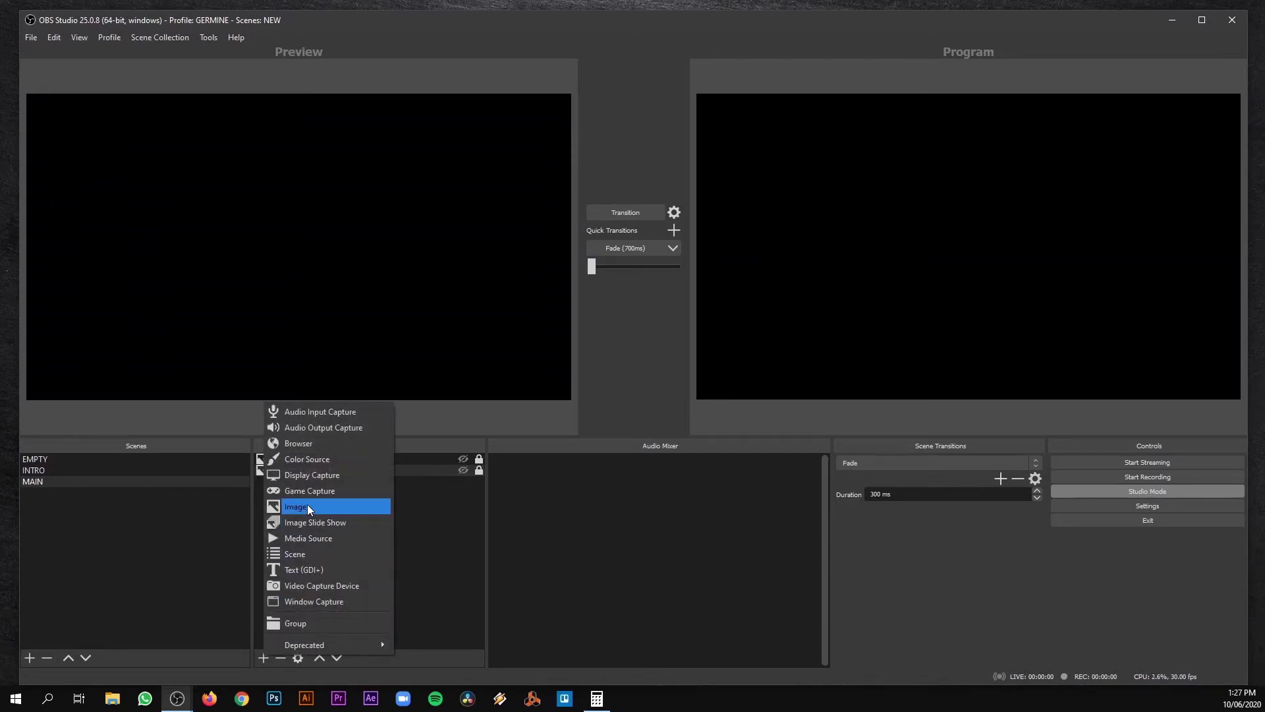
{"action": "left_click", "coordinate": [261, 657]}
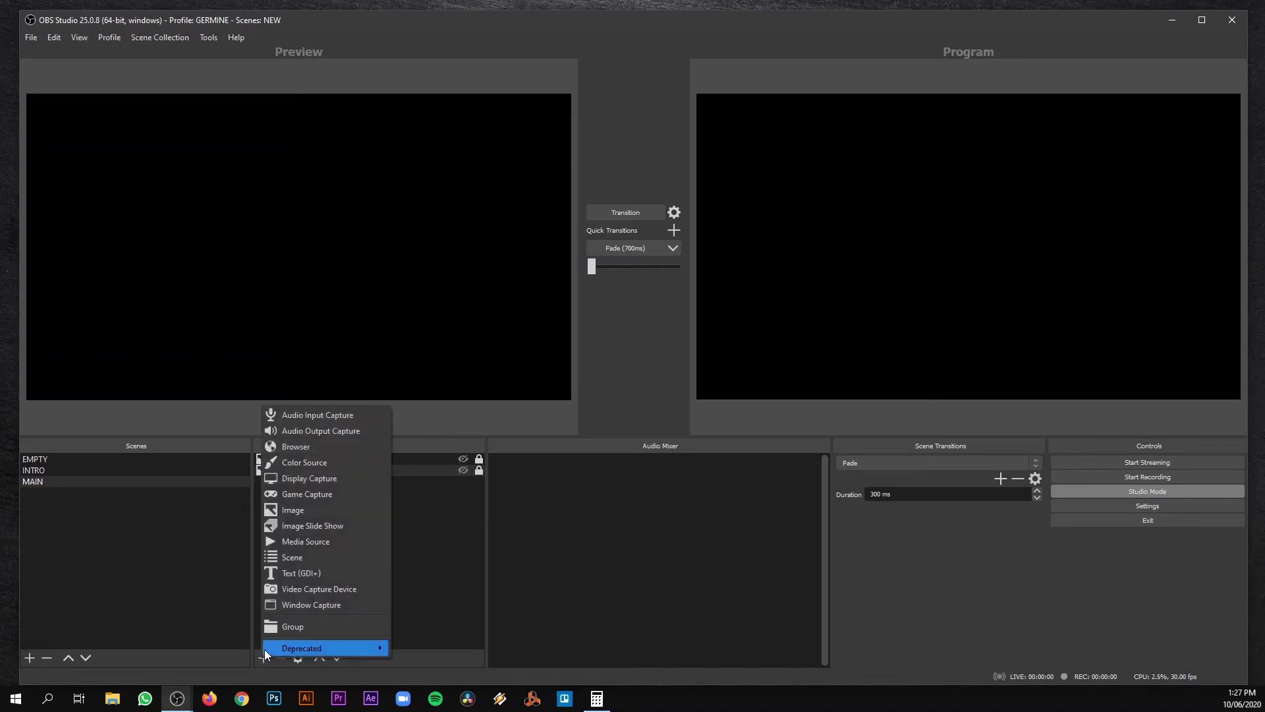
{"action": "left_click", "coordinate": [318, 508]}
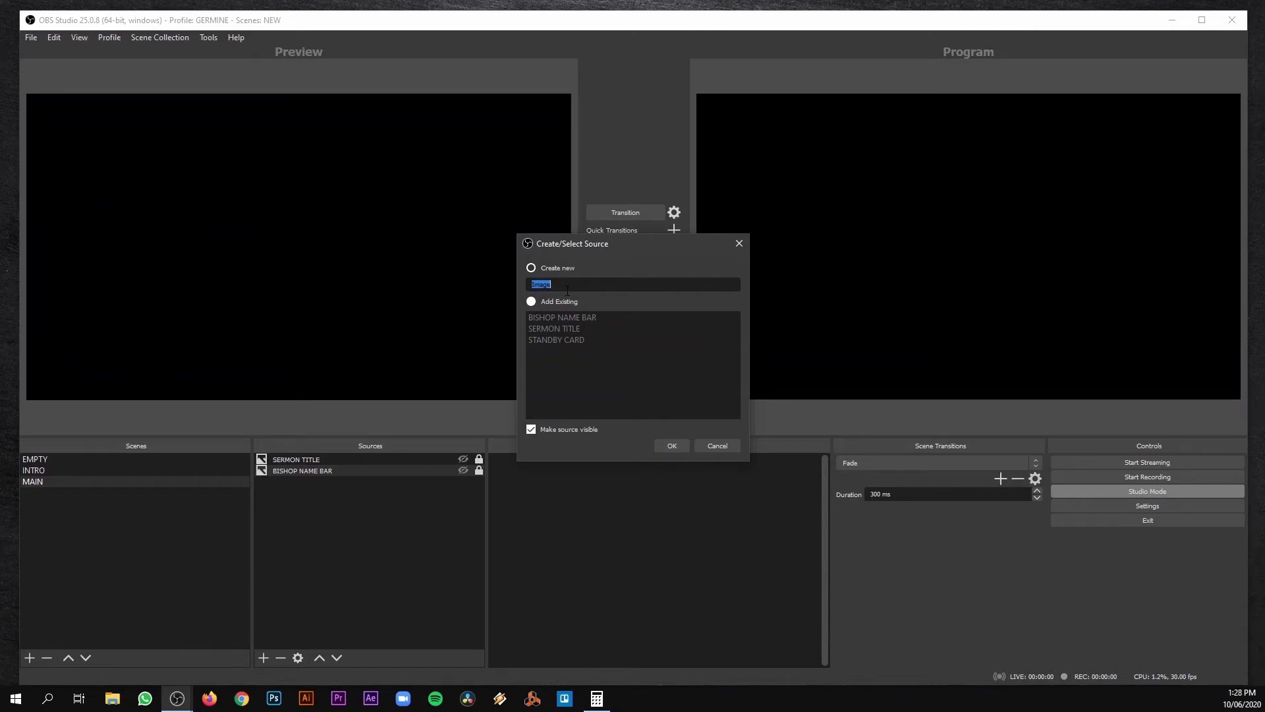
{"action": "type", "text": "LOWER ADS"}
{"action": "key", "text": "Return"}
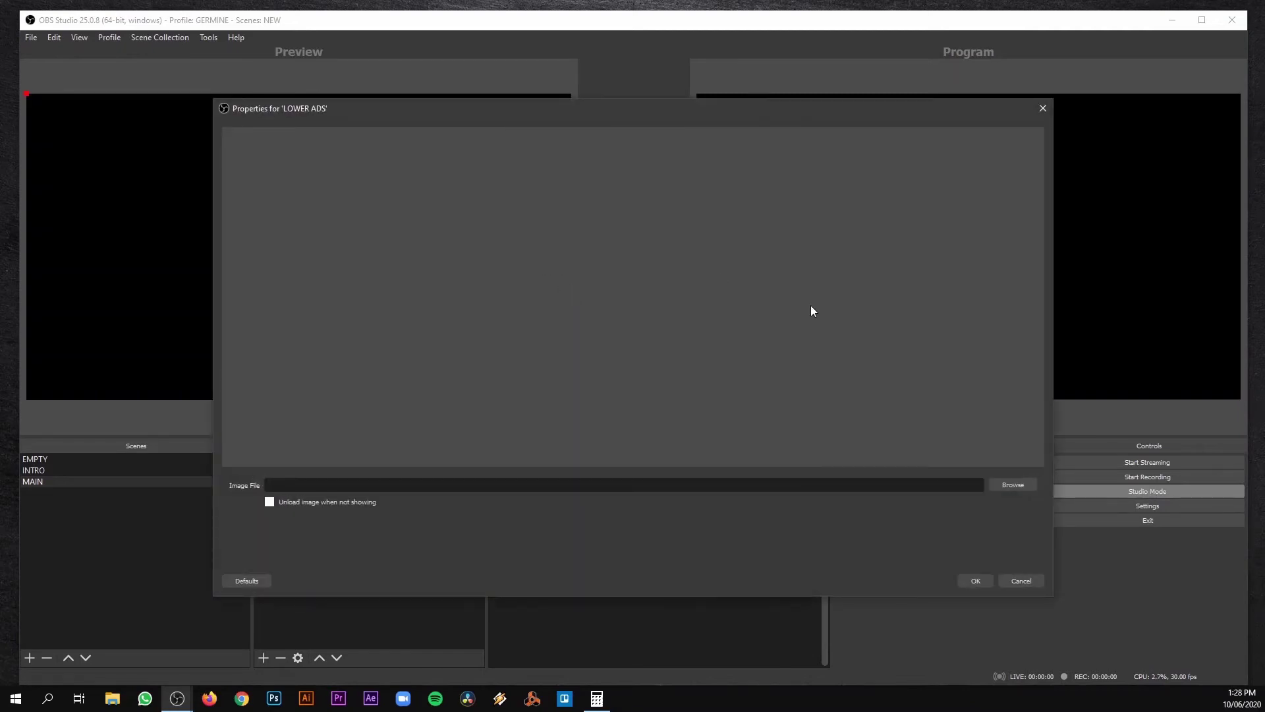
{"action": "left_click", "coordinate": [1012, 485]}
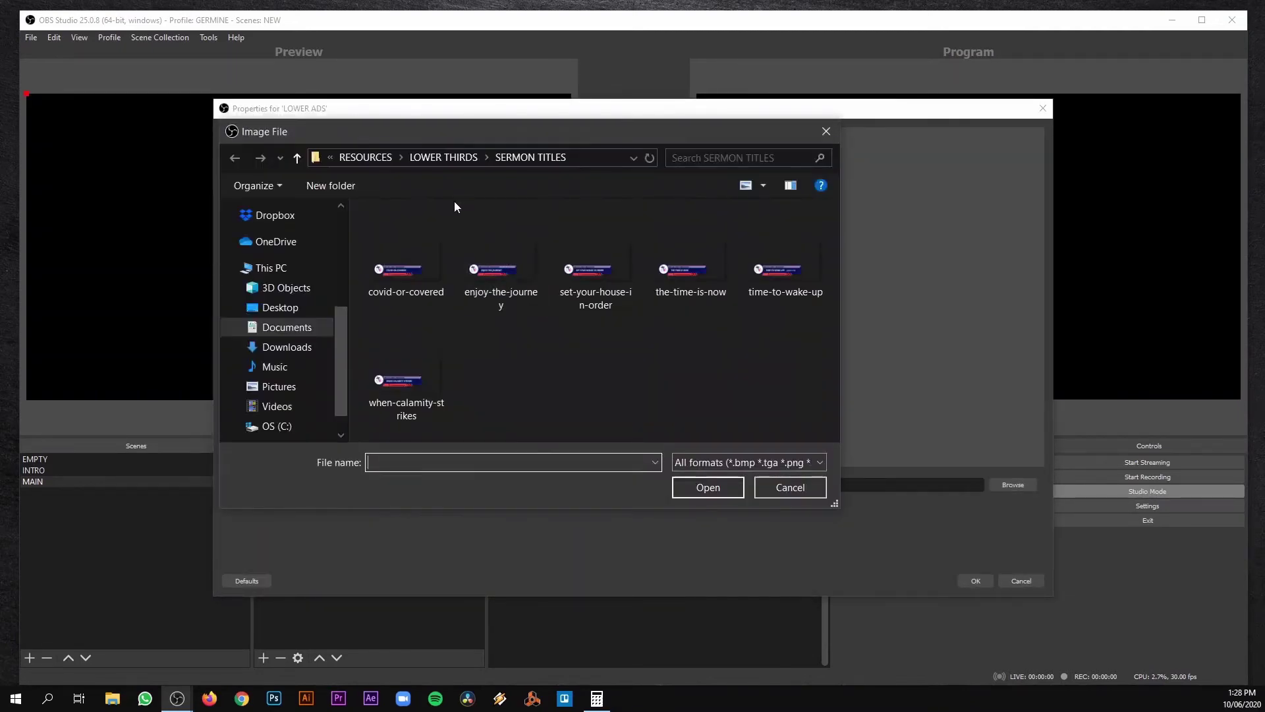
{"action": "left_click_drag", "start_coordinate": [523, 132], "coordinate": [586, 152]}
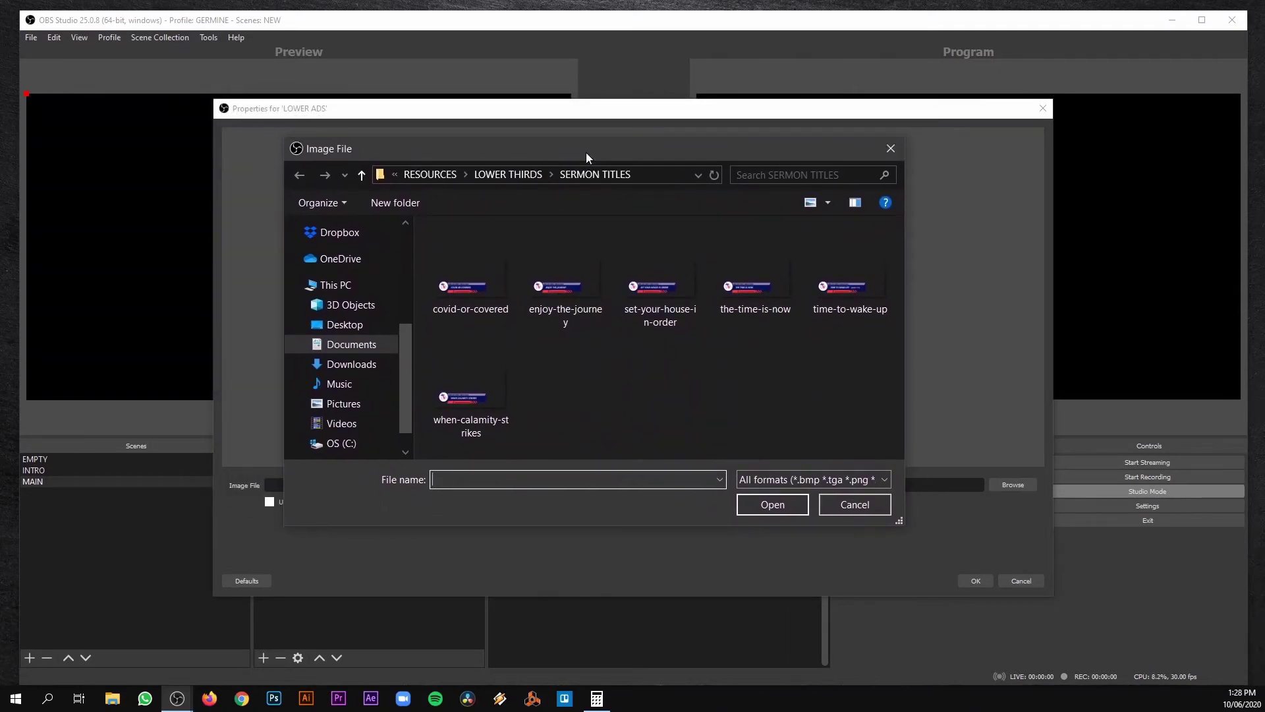
{"action": "left_click", "coordinate": [496, 175]}
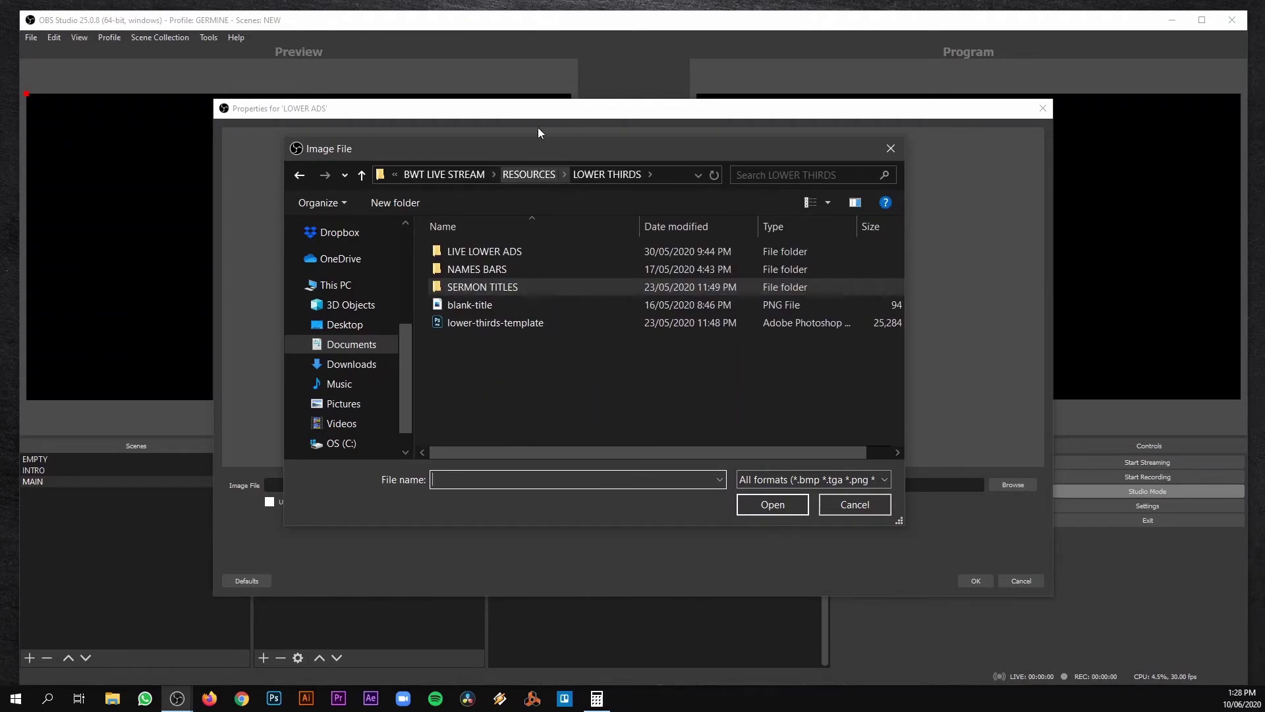
{"action": "left_click_drag", "start_coordinate": [511, 149], "coordinate": [485, 149]}
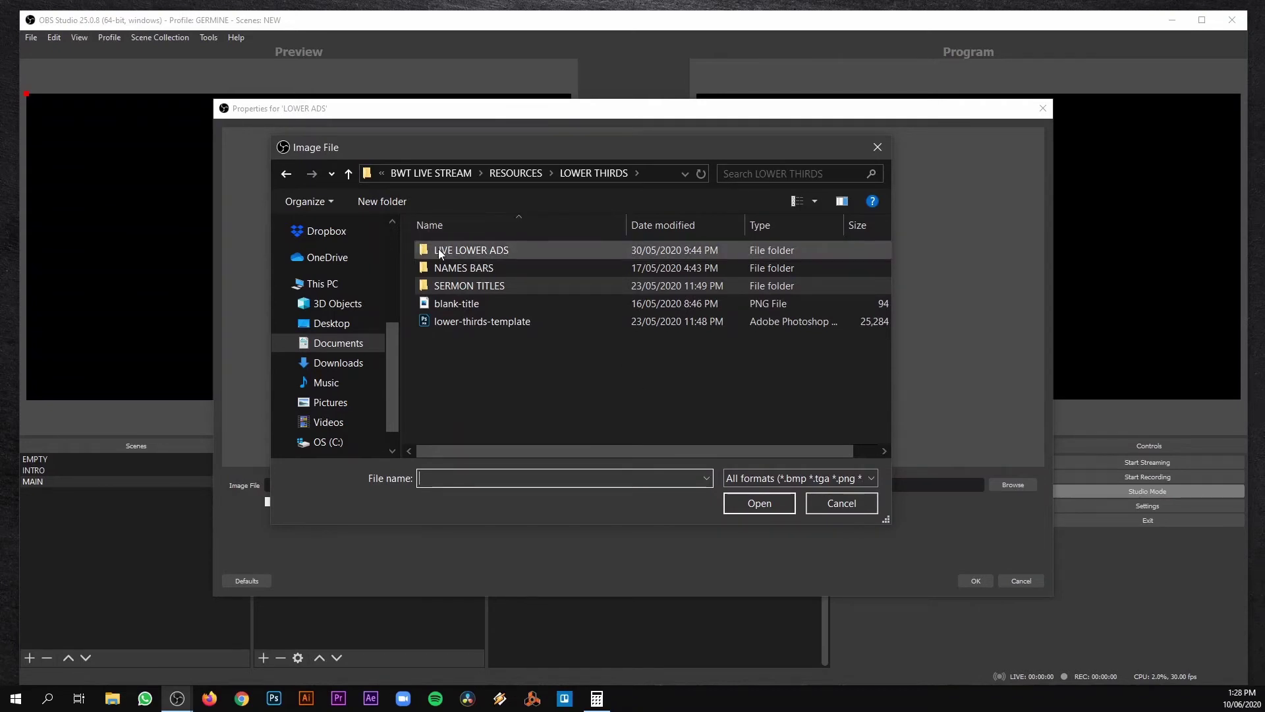
{"action": "left_click", "coordinate": [825, 503]}
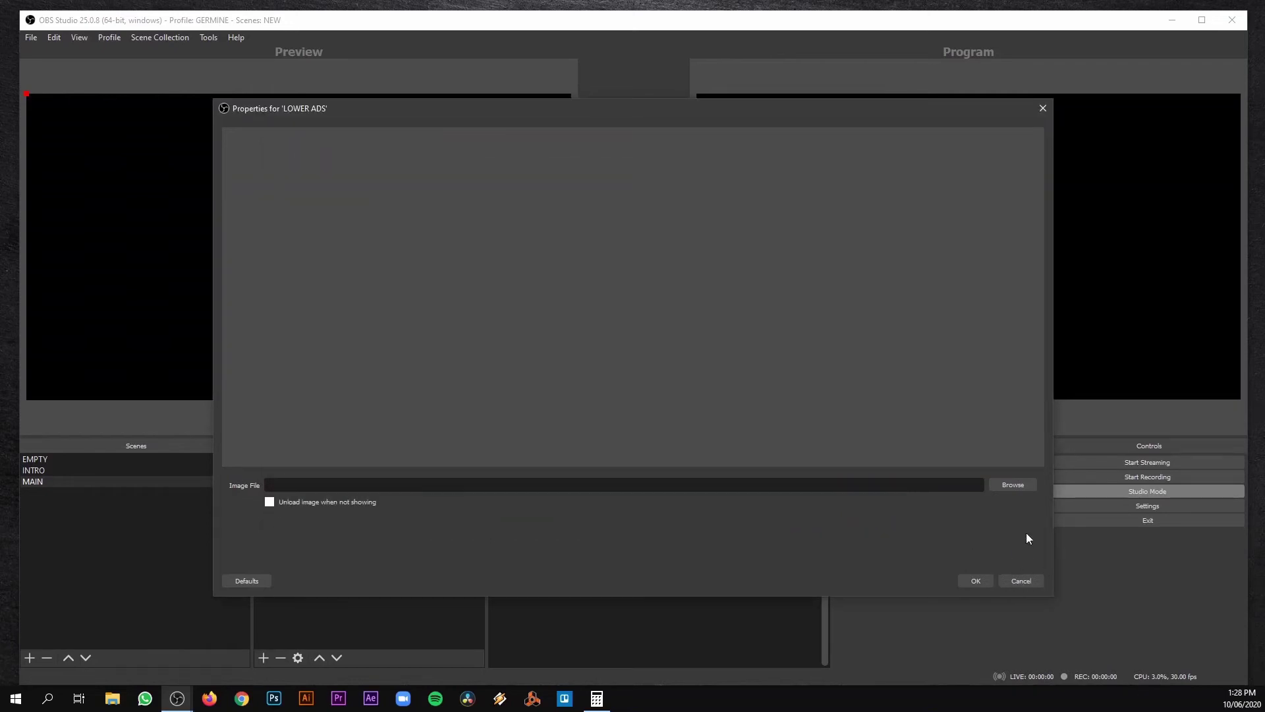
{"action": "left_click", "coordinate": [1020, 581]}
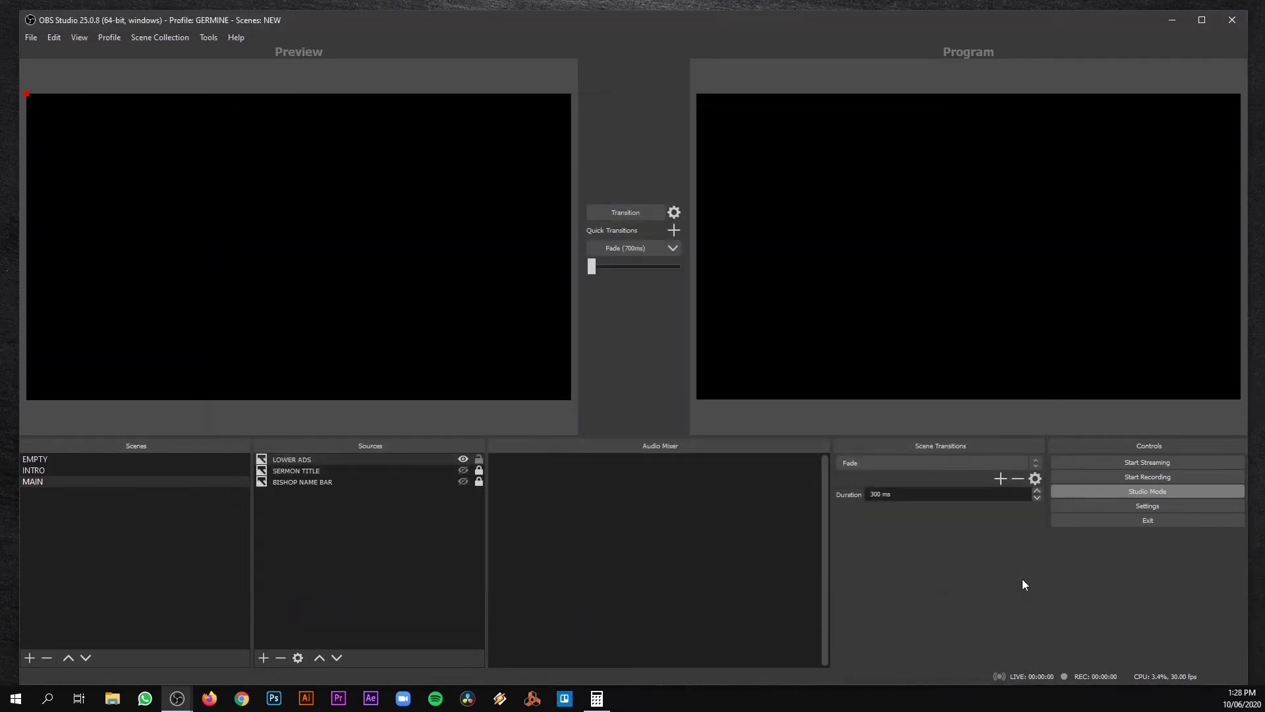
- Try to add an image slide show source named LOWER ADS to the MAIN scene
{"action": "left_click", "coordinate": [263, 658]}
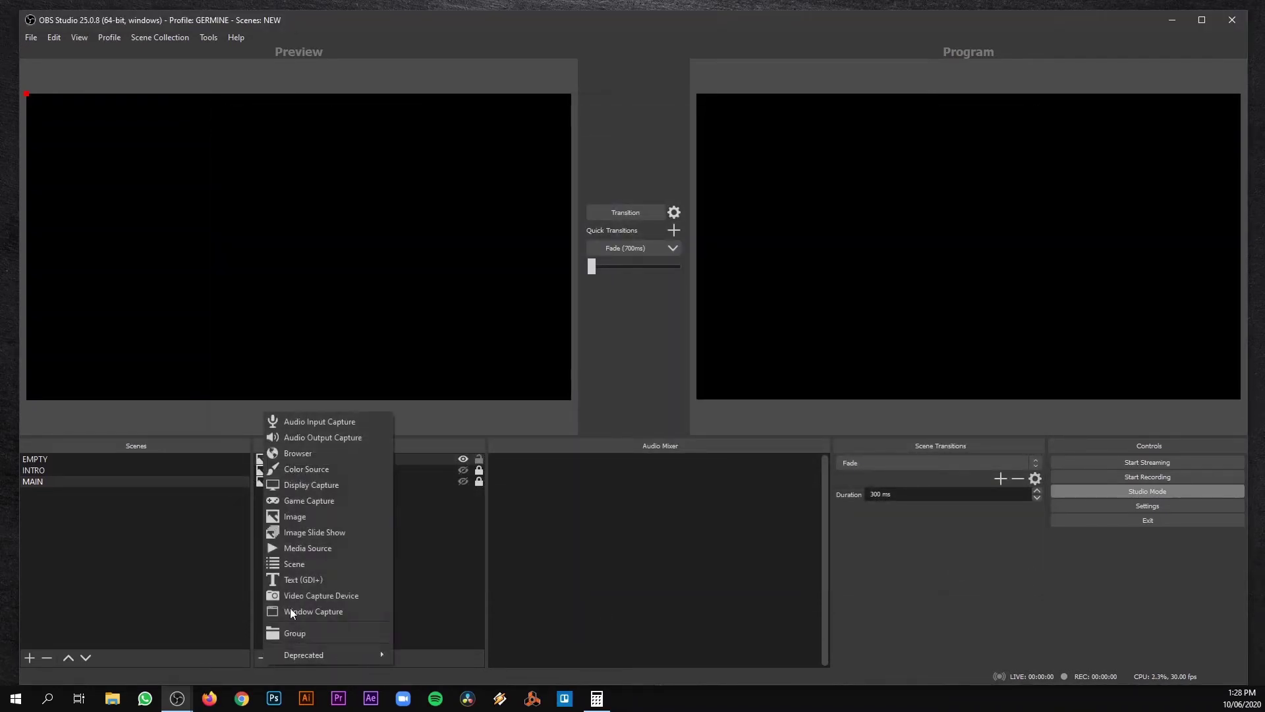
{"action": "left_click", "coordinate": [320, 531]}
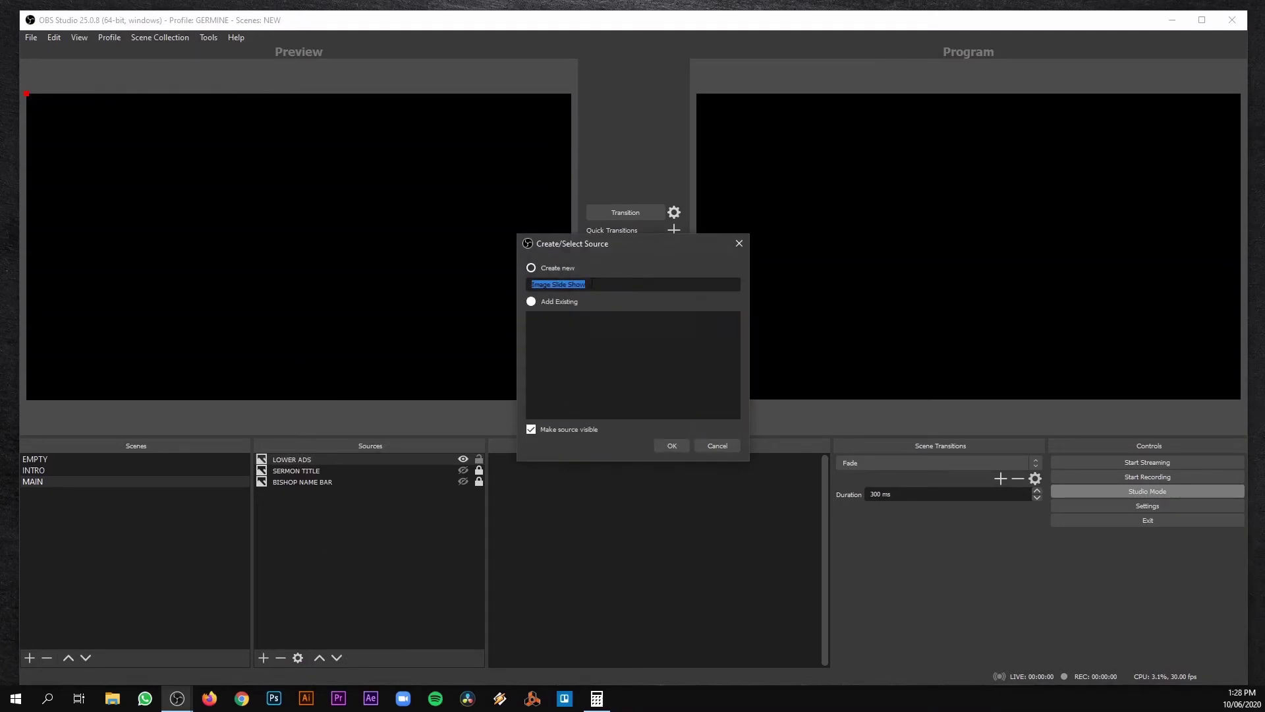
{"action": "type", "text": "LO"}
{"action": "key", "text": "BackSpace"}
{"action": "key", "text": "BackSpace"}
{"action": "type", "text": "WERE"}
{"action": "type", "text": " ADS"}
{"action": "left_click", "coordinate": [453, 483]}
{"action": "left_click", "coordinate": [667, 445]}
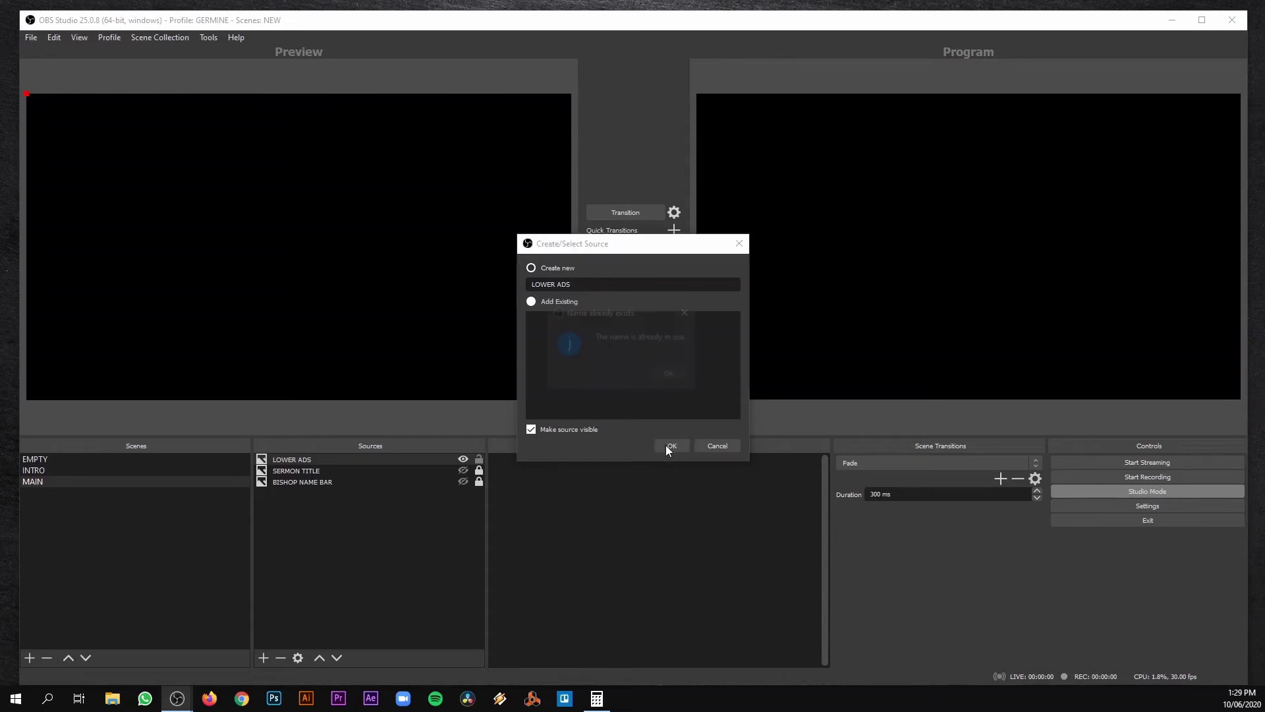
{"action": "left_click", "coordinate": [672, 378]}
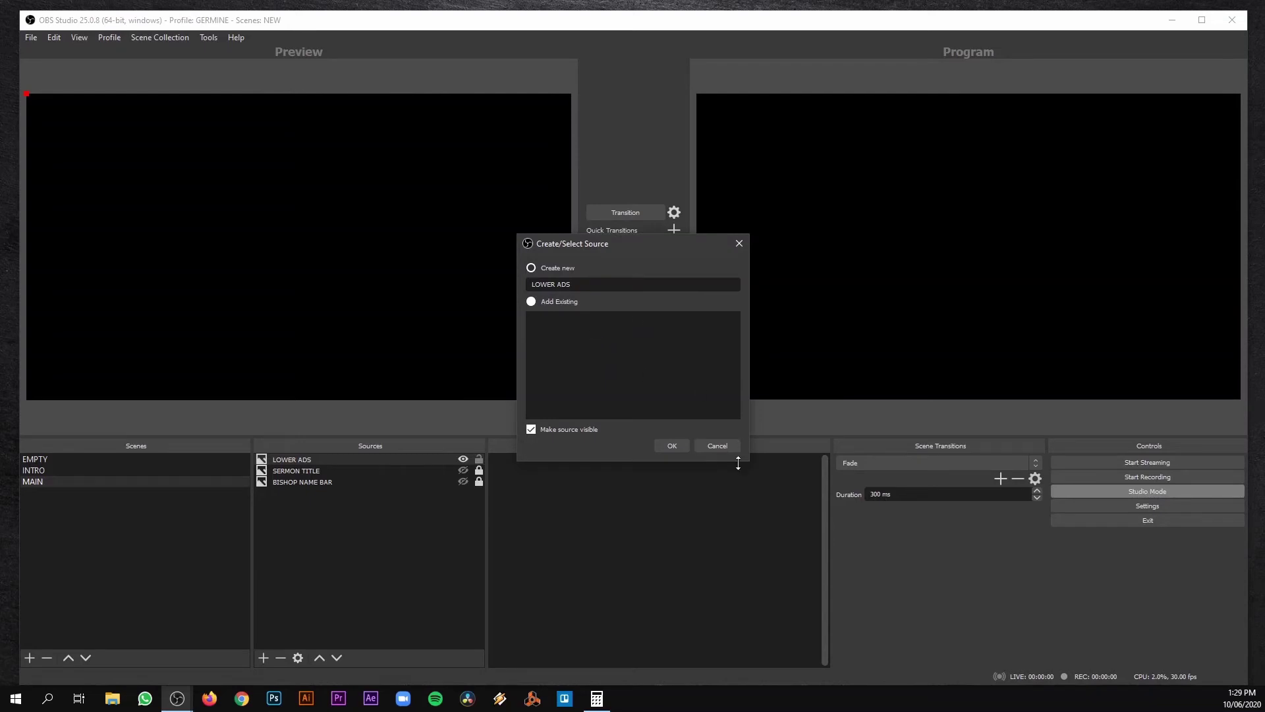
{"action": "left_click", "coordinate": [708, 444]}
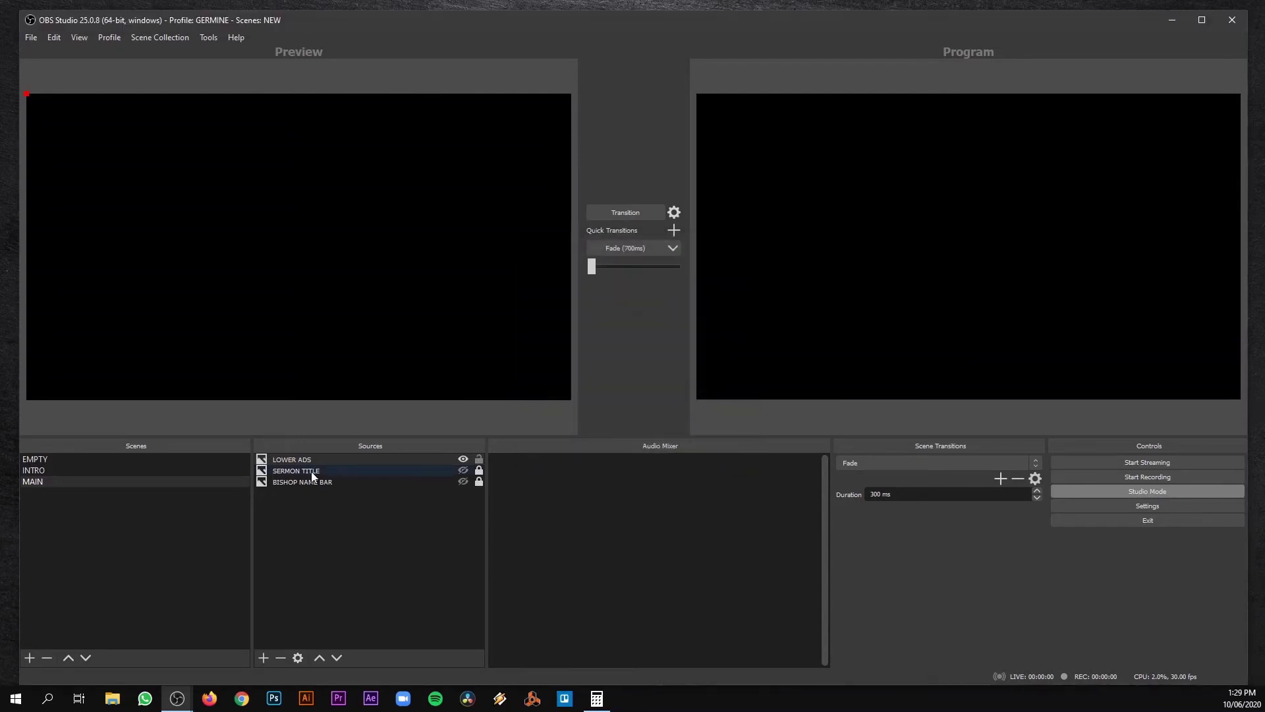
- Delete the LOWER ADS image source from the MAIN scene
{"action": "left_click", "coordinate": [280, 658]}
{"action": "left_click", "coordinate": [653, 372]}
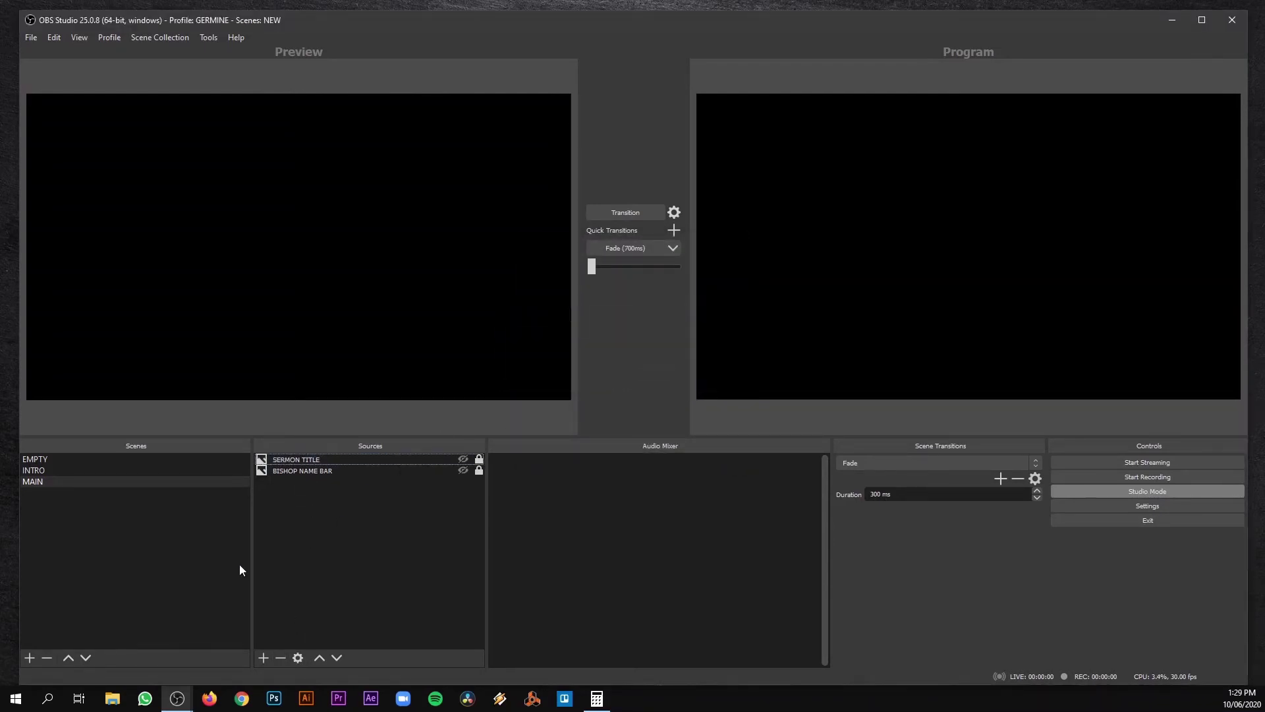
- Add a new image slide show source named LOWER ADS to the MAIN scene
{"action": "left_click", "coordinate": [263, 660]}
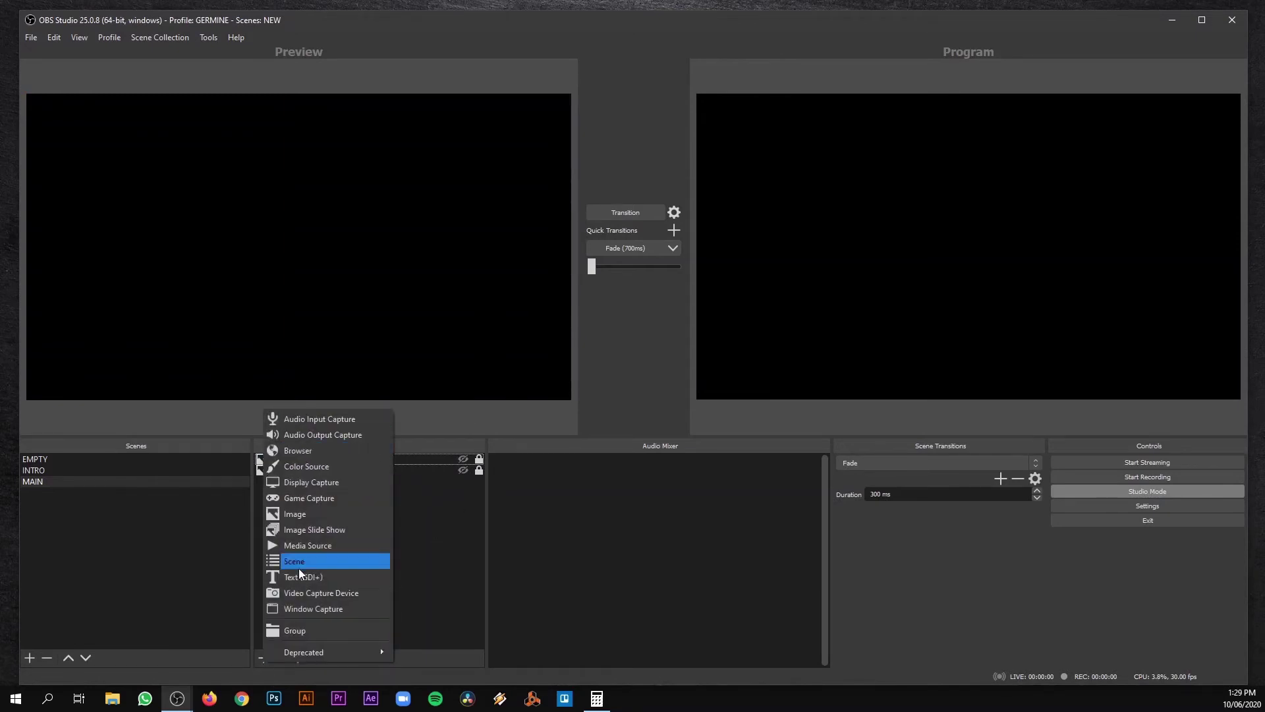
{"action": "left_click", "coordinate": [318, 529]}
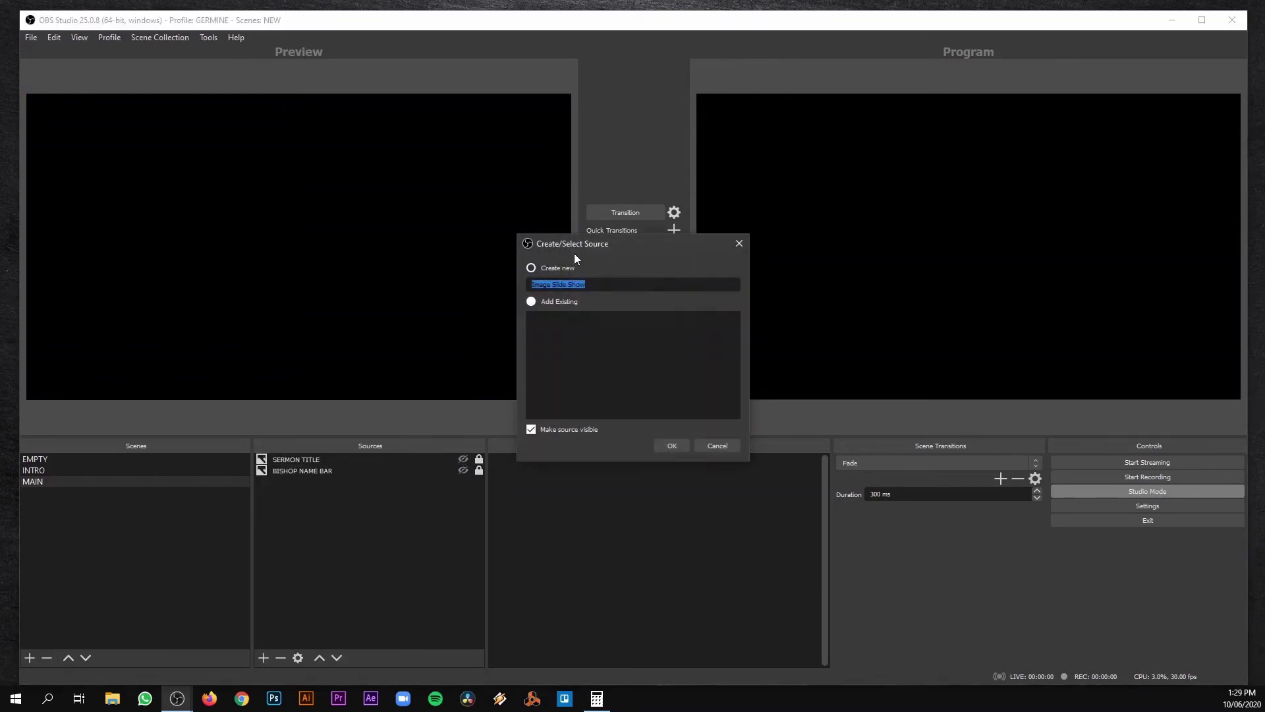
{"action": "type", "text": "LOWER ADS"}
{"action": "key", "text": "Return"}
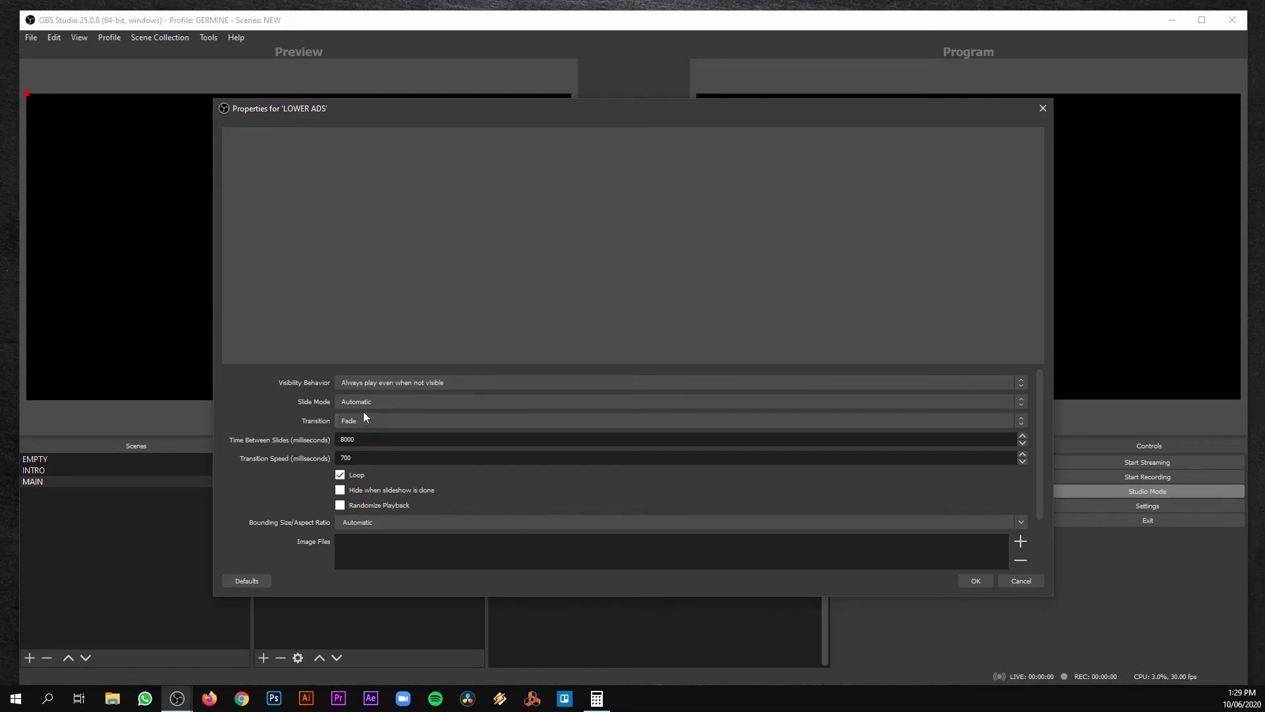
- Set the slide show to always play even when not visible, with Automatic slide mode and the Fade transition
{"action": "left_click", "coordinate": [366, 382]}
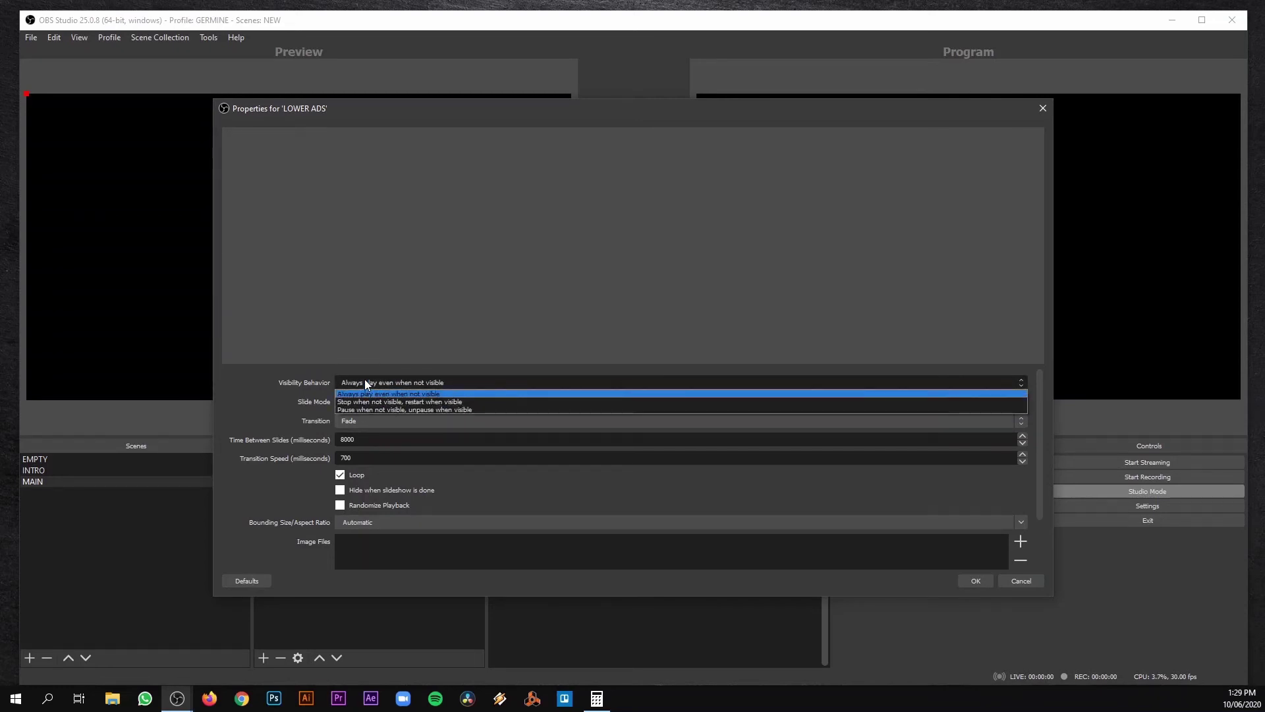
{"action": "left_click", "coordinate": [365, 379]}
{"action": "left_click", "coordinate": [363, 401]}
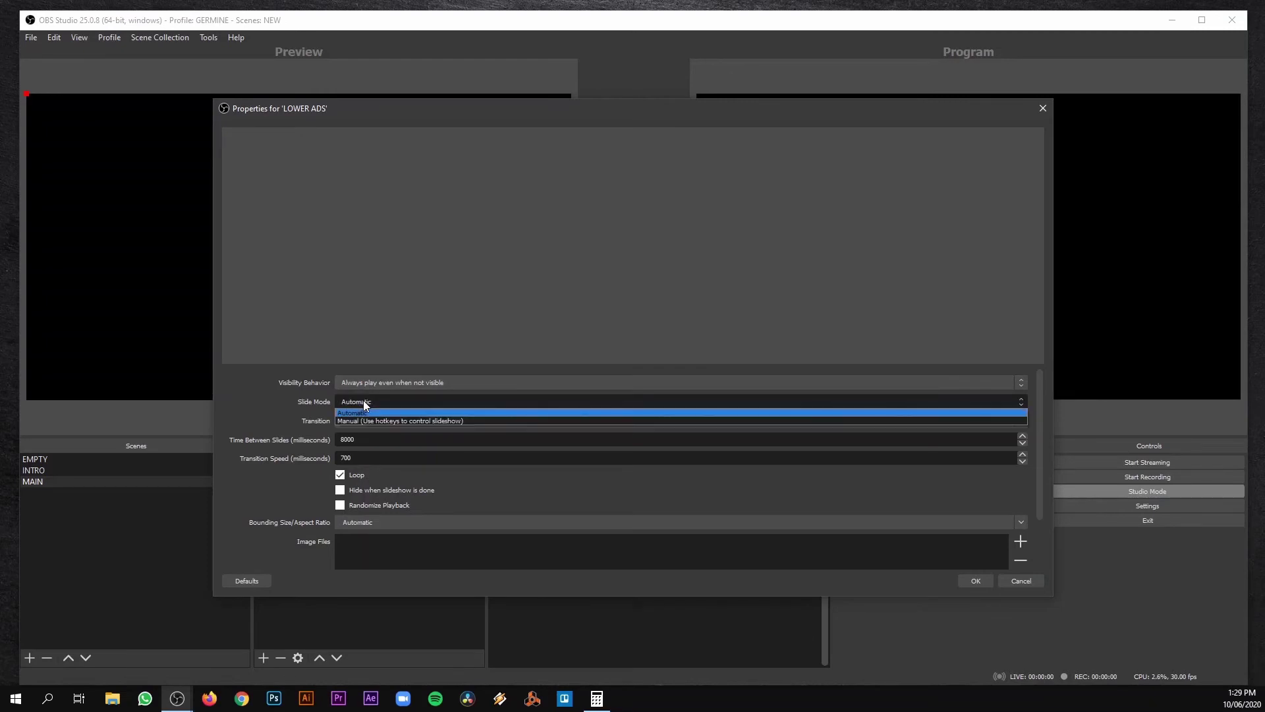
{"action": "left_click", "coordinate": [362, 413]}
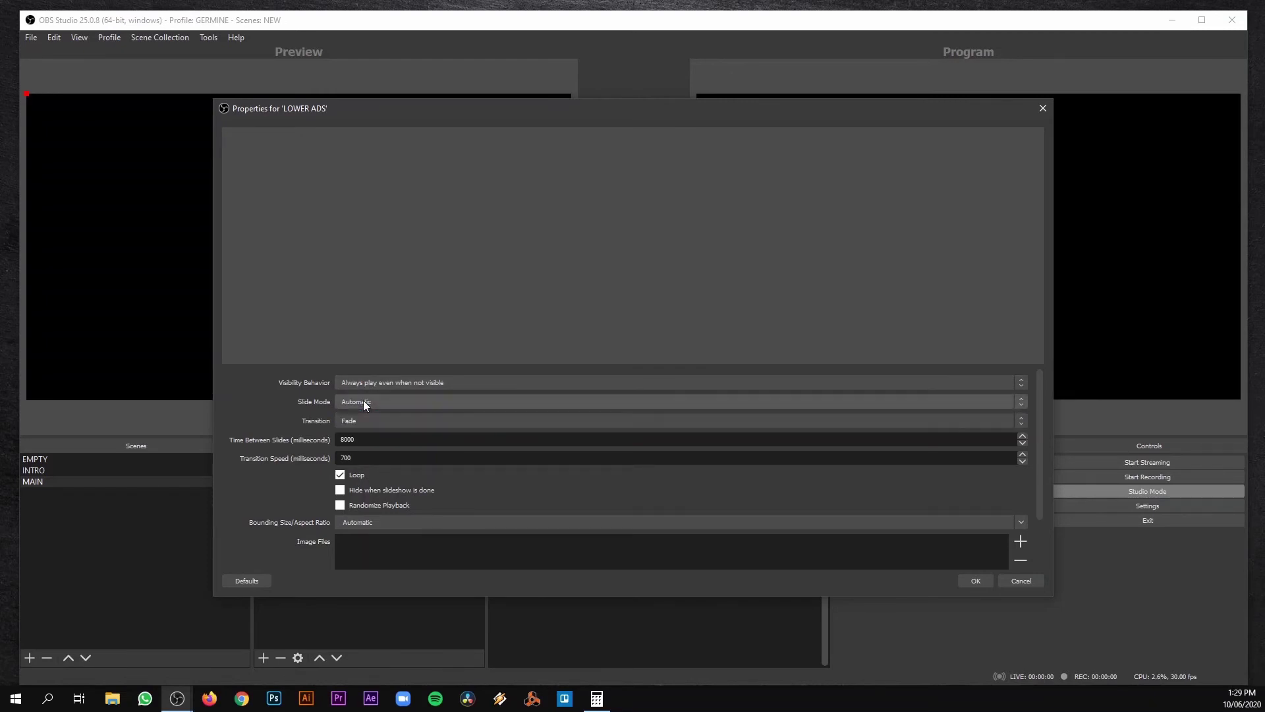
{"action": "left_click", "coordinate": [361, 422]}
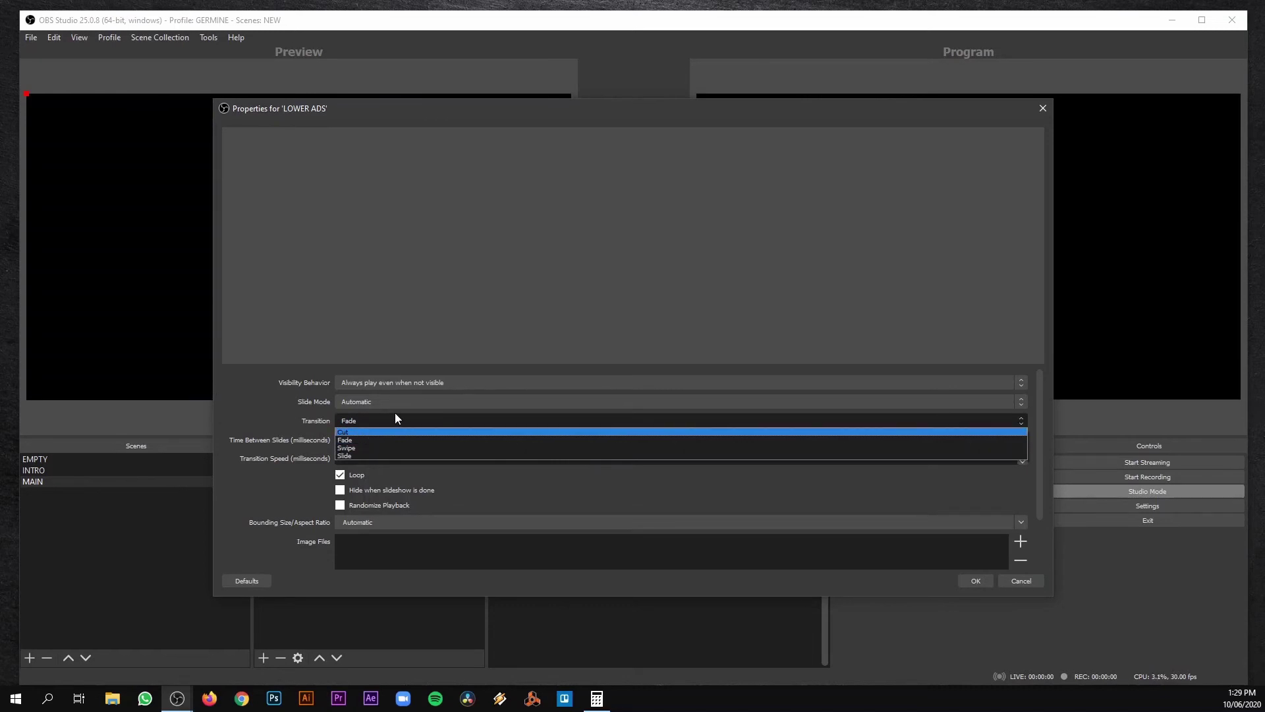
{"action": "left_click", "coordinate": [353, 440]}
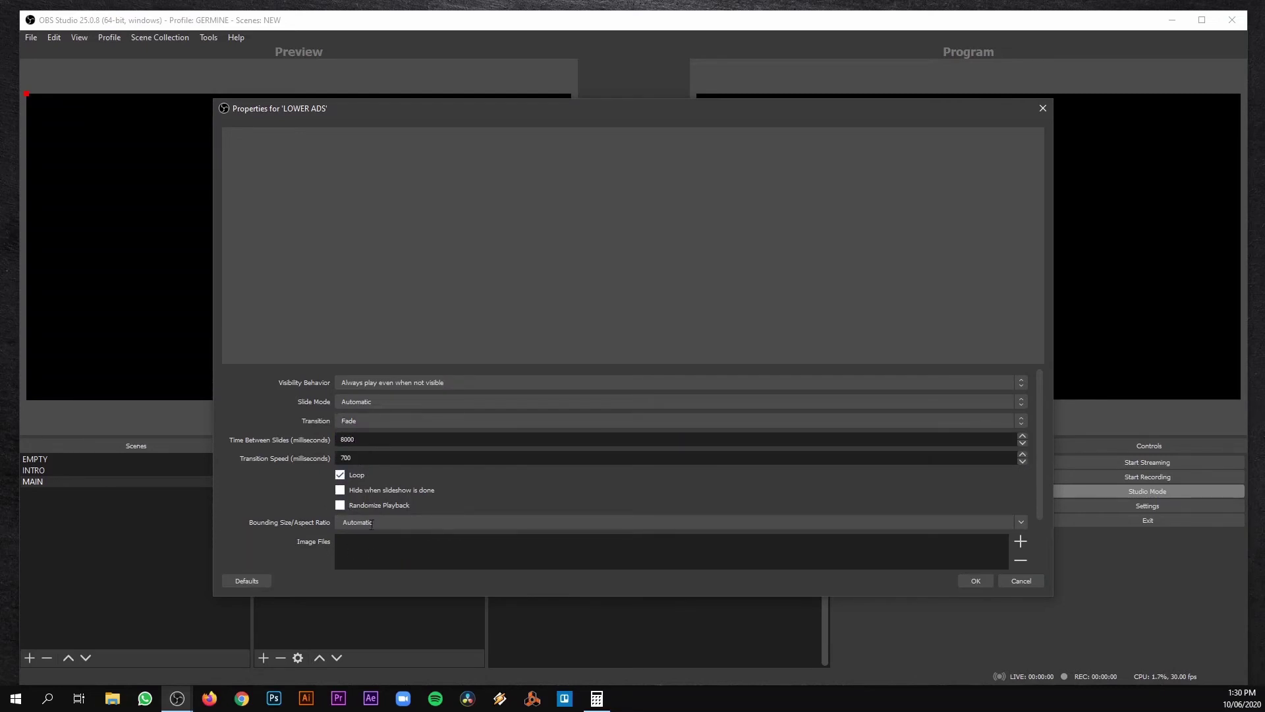
- Add the LIVE LOWER ADS directory from the LOWER THIRDS folder as the slide show's images and accept the source properties
{"action": "scroll", "coordinate": [808, 498], "scroll_direction": "down", "scroll_amount": 2}
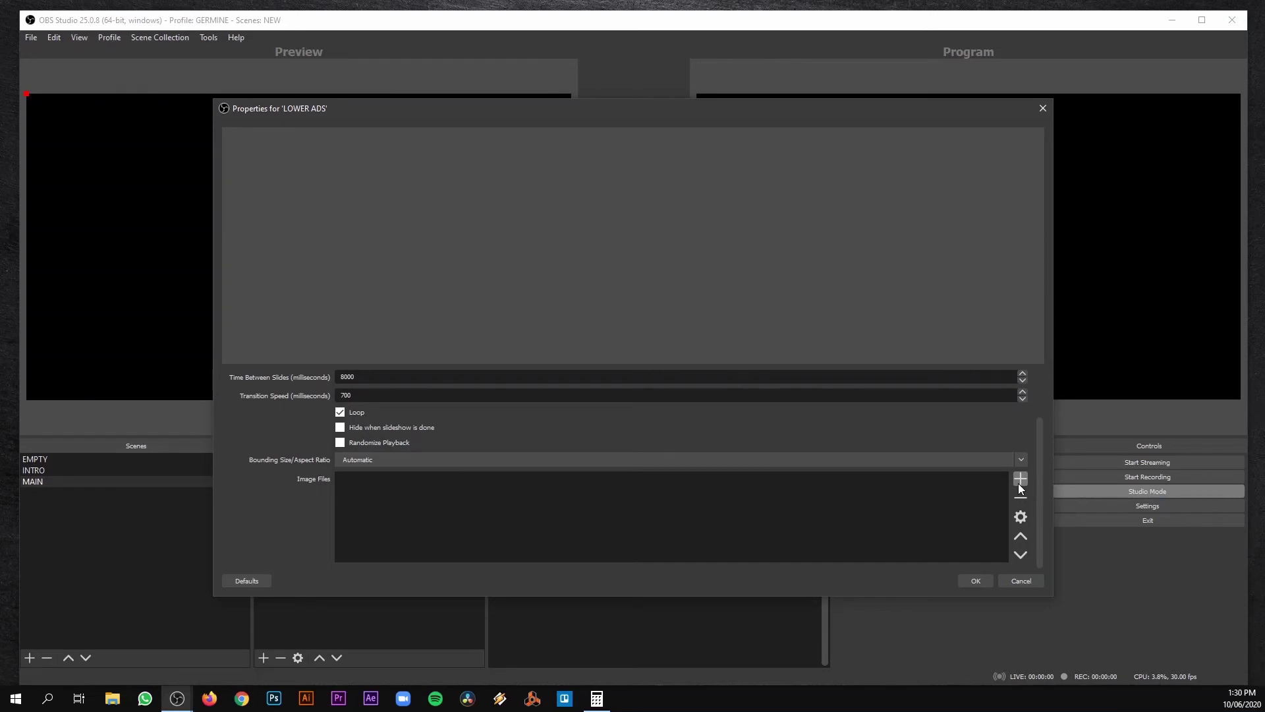
{"action": "left_click", "coordinate": [1019, 483]}
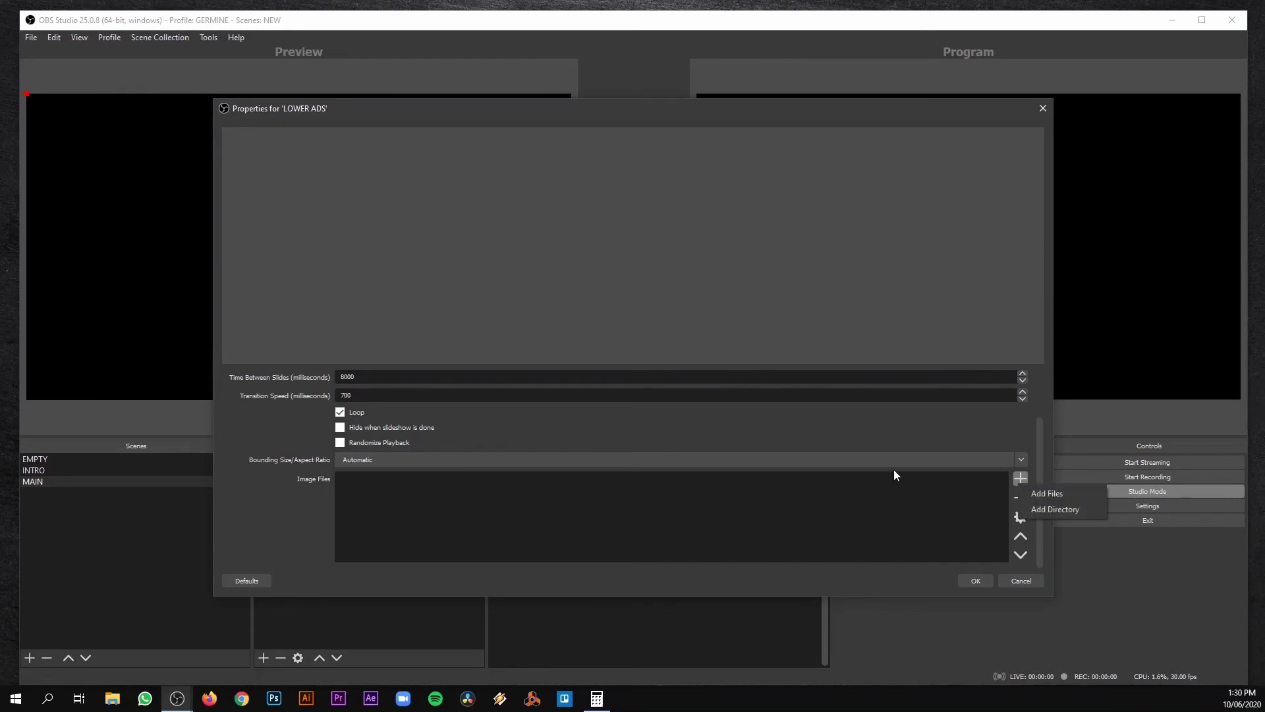
{"action": "left_click", "coordinate": [885, 488]}
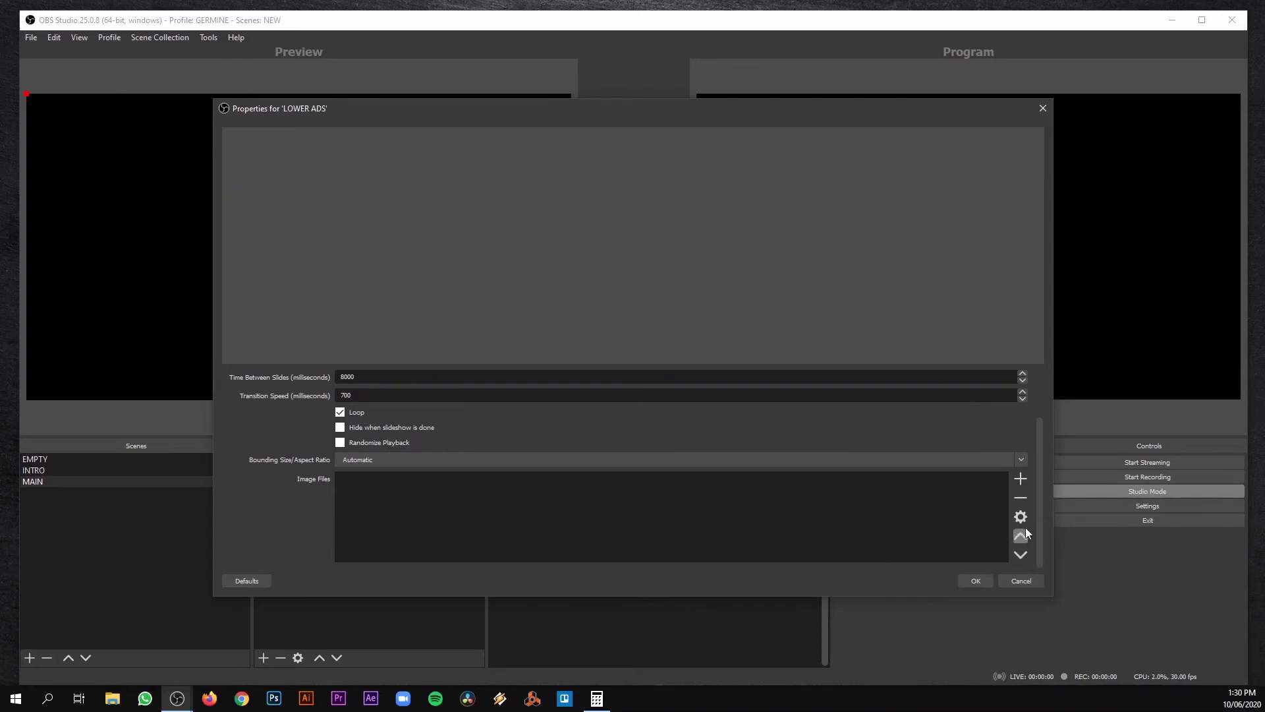
{"action": "left_click", "coordinate": [1023, 484]}
{"action": "left_click", "coordinate": [1042, 514]}
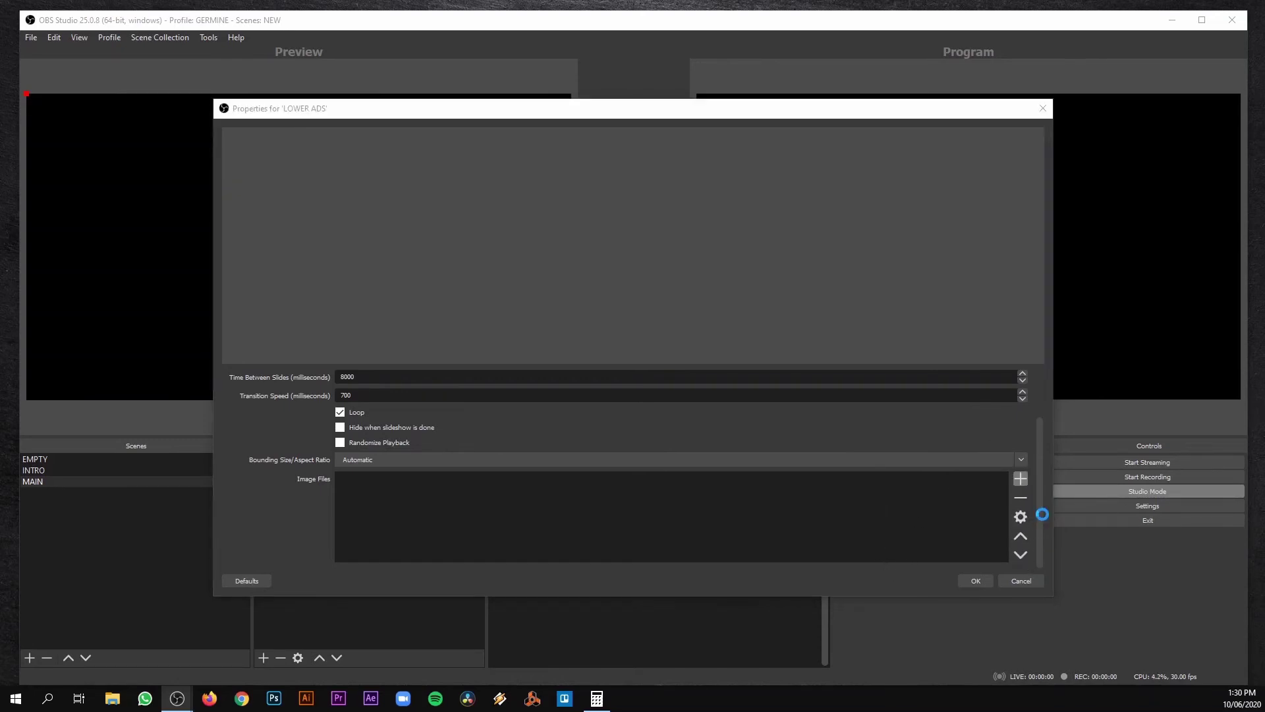
{"action": "double_click", "coordinate": [223, 148]}
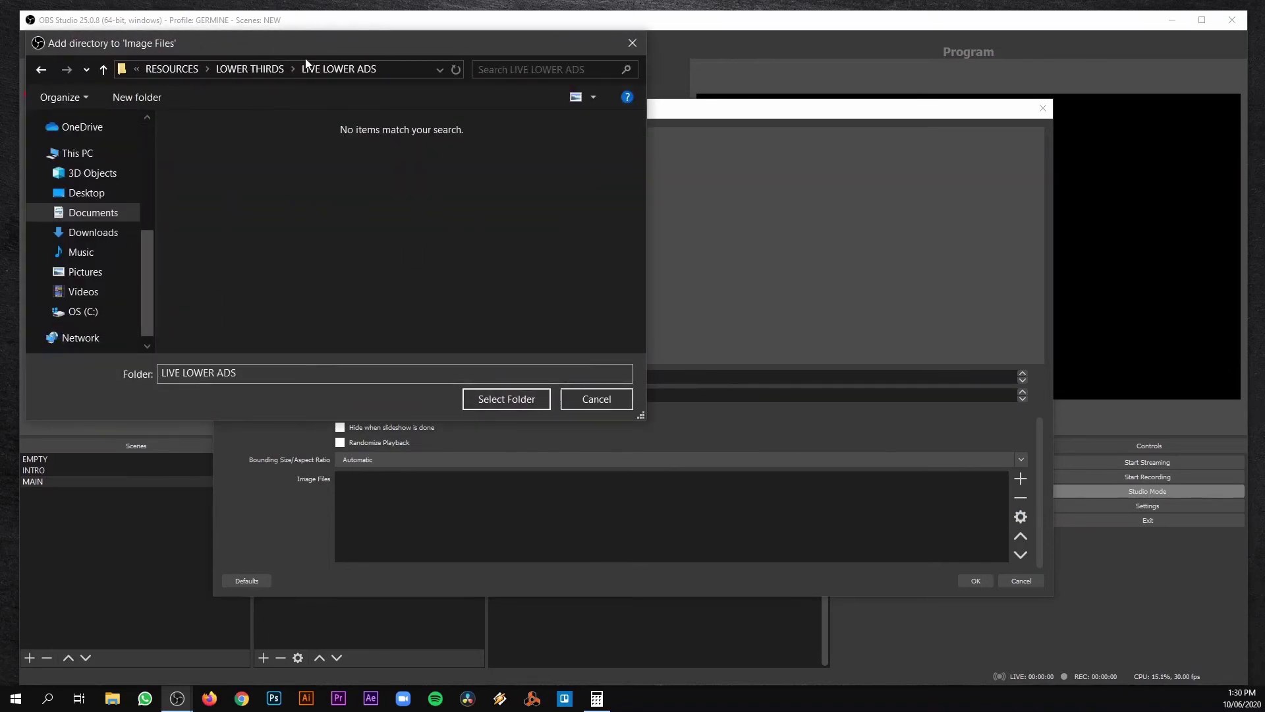
{"action": "left_click", "coordinate": [506, 399]}
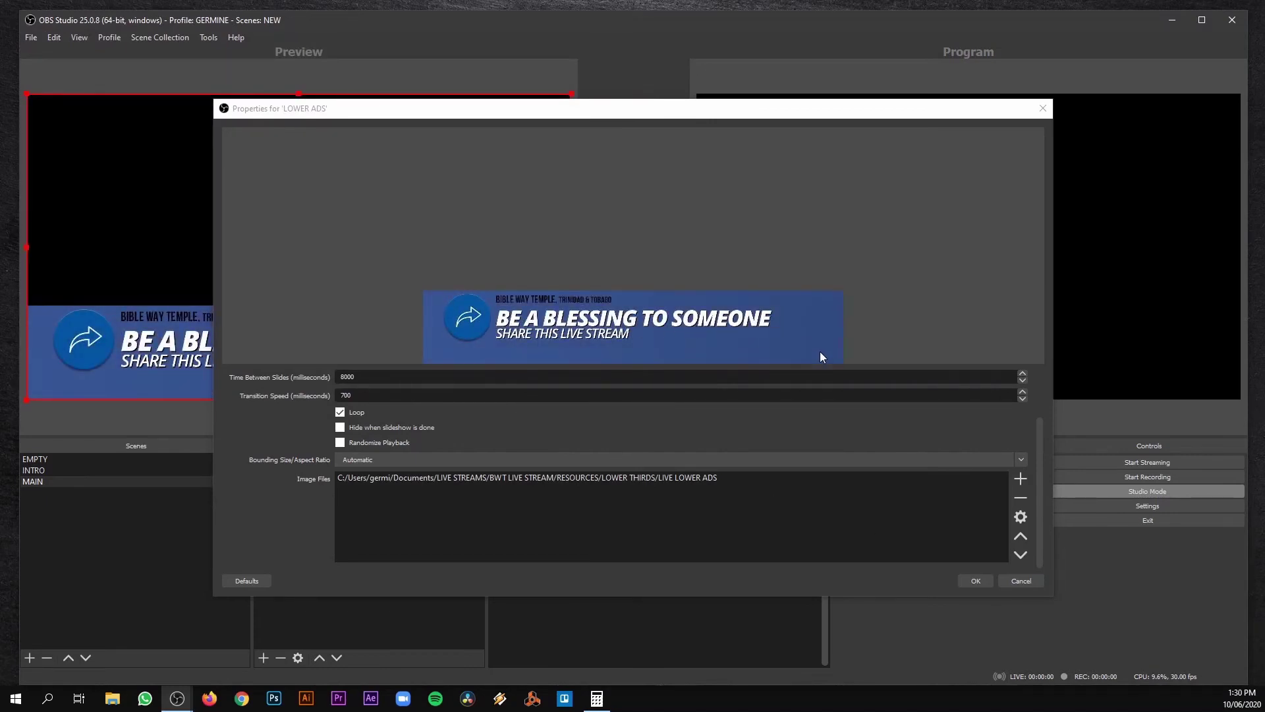
{"action": "left_click", "coordinate": [976, 580]}
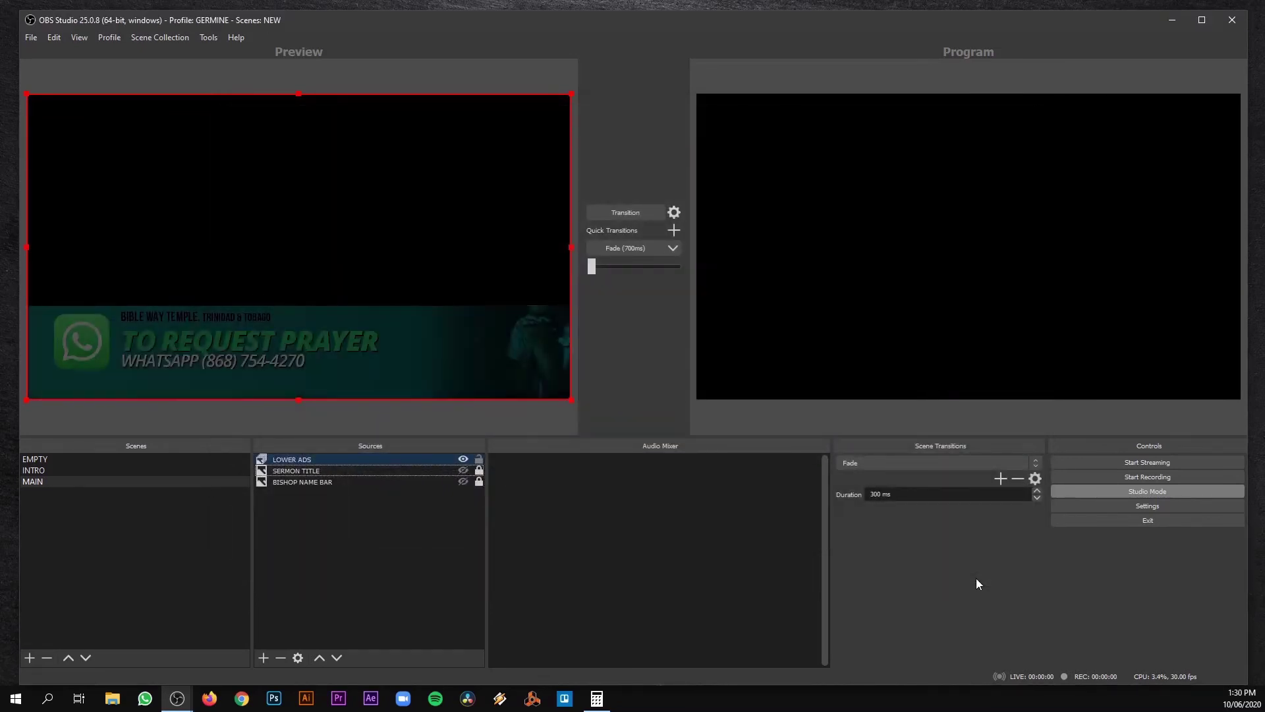